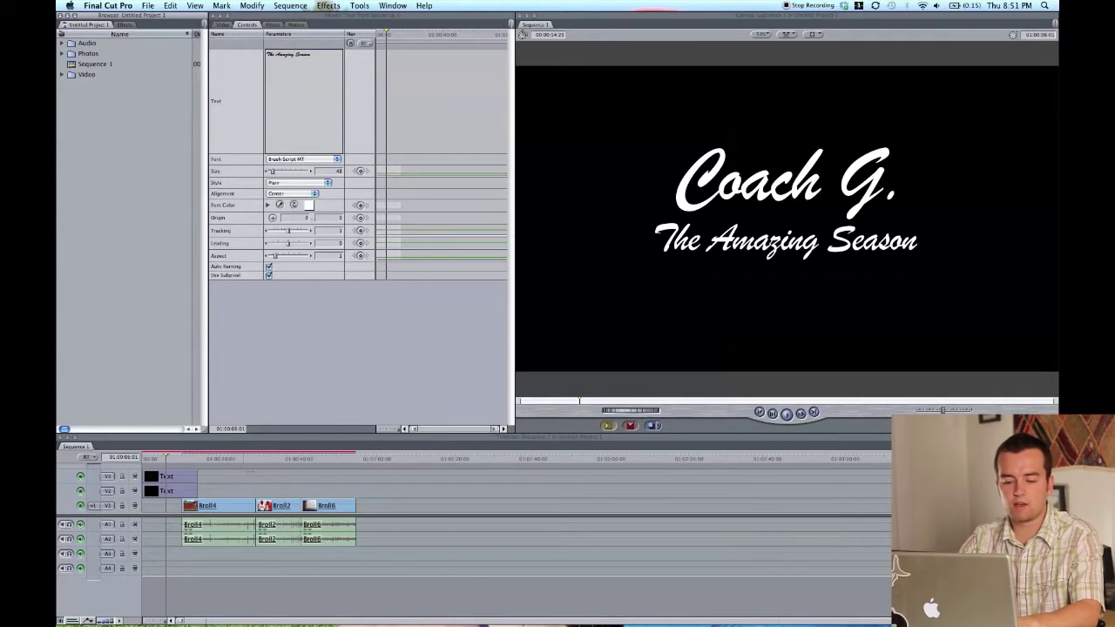
Delete the two old Text title clips from V2 and V3
{"action": "left_click_drag", "start_coordinate": [142, 470], "coordinate": [189, 492]}
{"action": "key", "text": "Delete"}
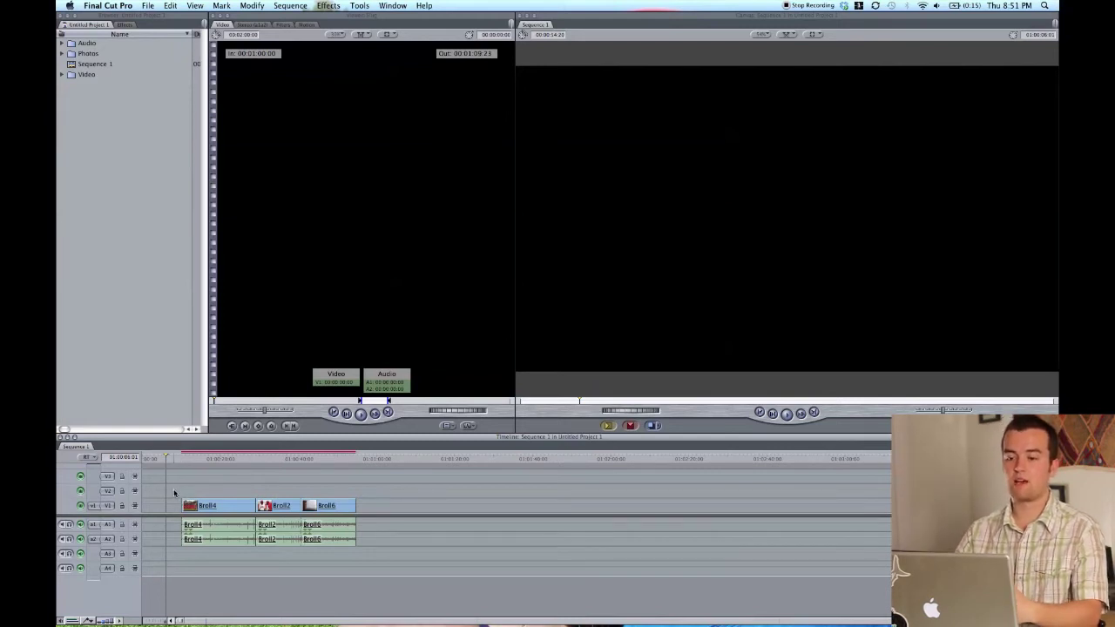
Move the Broll4, Broll2 and Broll6 clips later in the sequence
{"action": "left_click_drag", "start_coordinate": [174, 489], "coordinate": [317, 497]}
{"action": "left_click_drag", "start_coordinate": [225, 505], "coordinate": [320, 507]}
{"action": "left_click", "coordinate": [249, 493]}
Place the LowerThirds interview clip at the start of V1 and scrub through it
{"action": "left_click", "coordinate": [63, 74]}
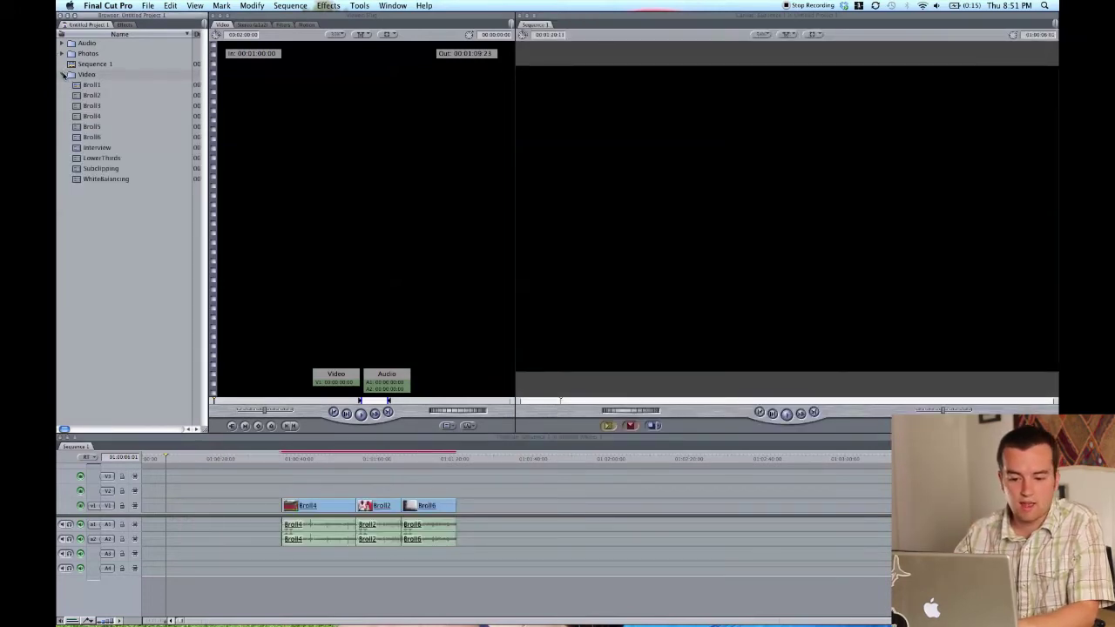
{"action": "left_click_drag", "start_coordinate": [78, 159], "coordinate": [159, 507]}
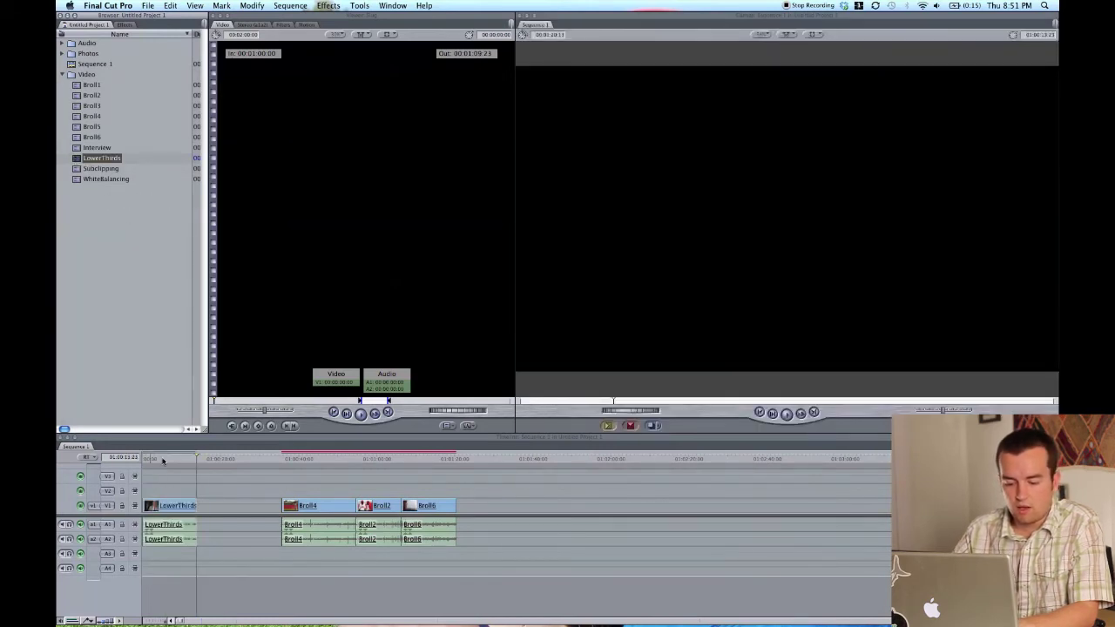
{"action": "left_click_drag", "start_coordinate": [162, 460], "coordinate": [167, 460]}
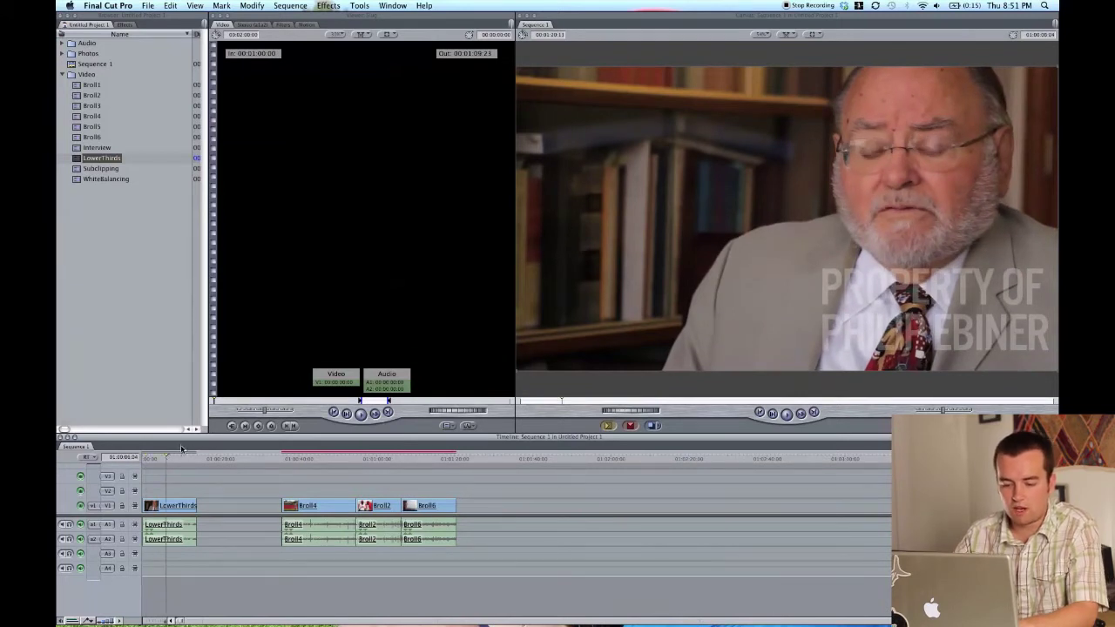
{"action": "left_click", "coordinate": [179, 460]}
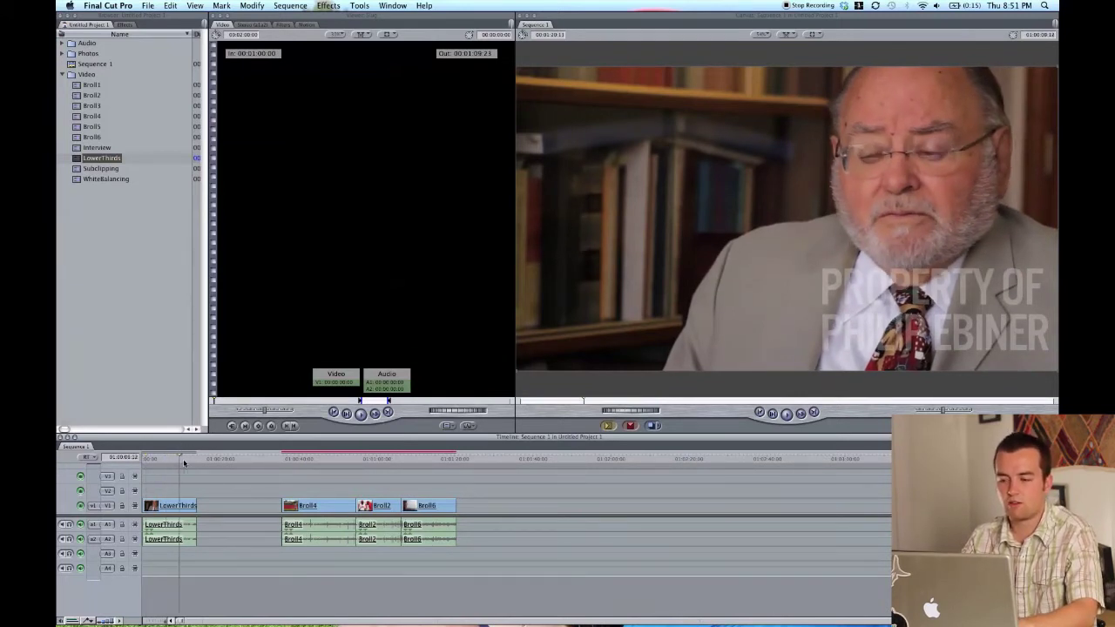
{"action": "left_click", "coordinate": [192, 460]}
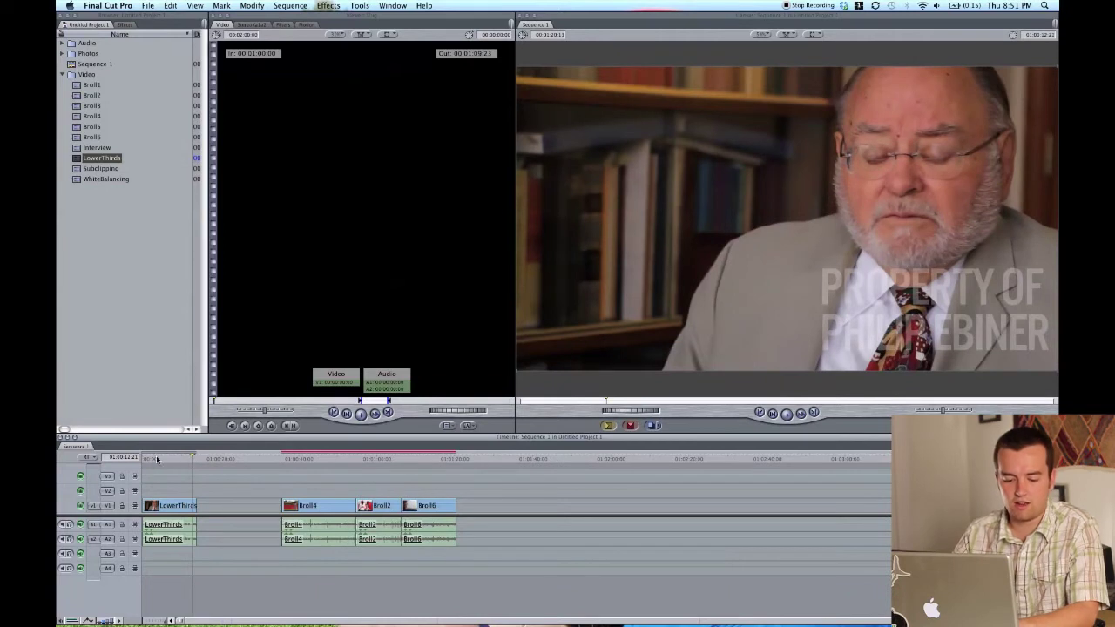
{"action": "left_click", "coordinate": [156, 456]}
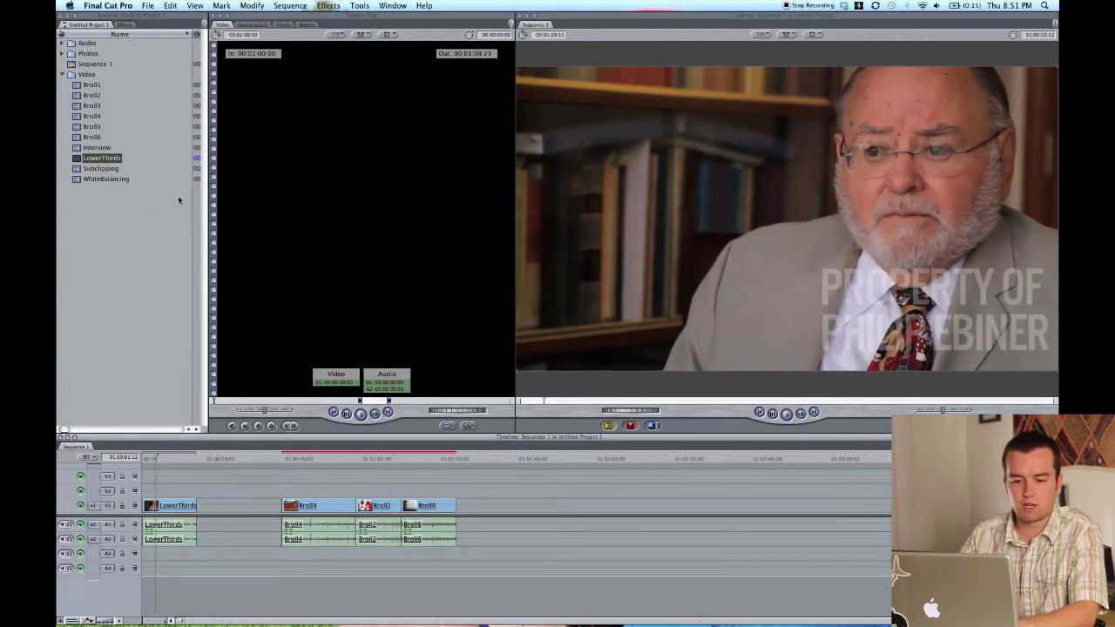
{"action": "left_click", "coordinate": [61, 74]}
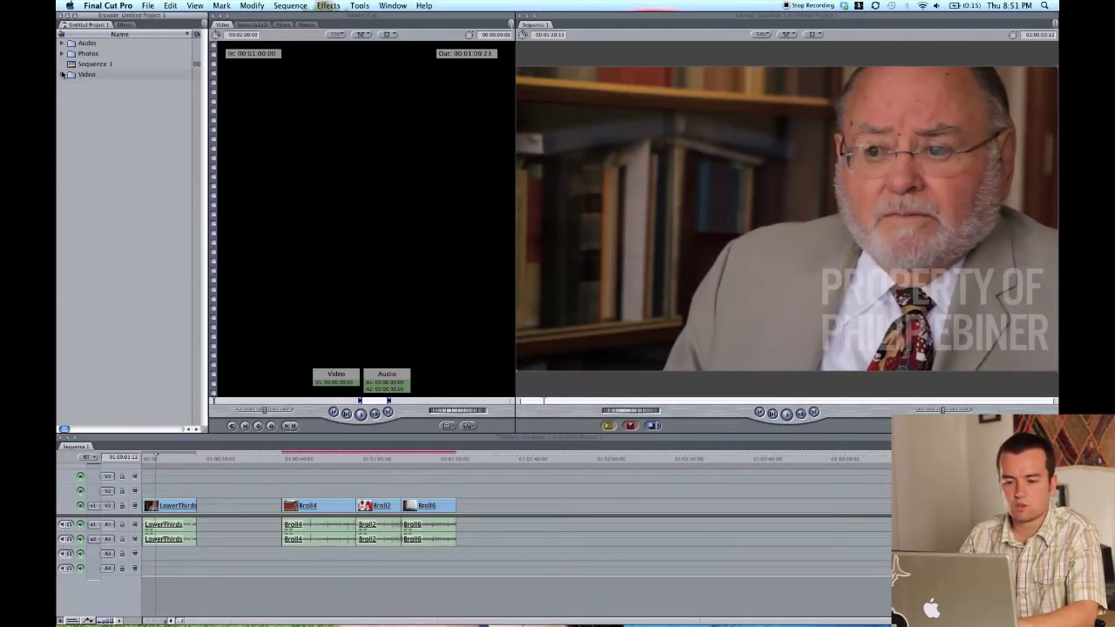
{"action": "left_click", "coordinate": [470, 427]}
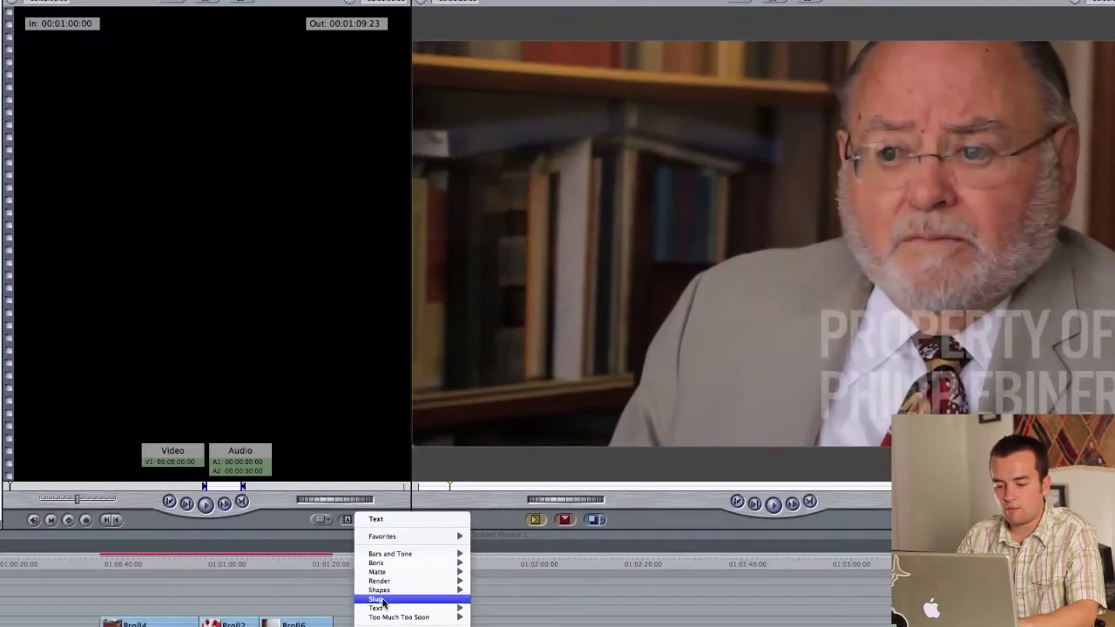
Load a Lower 3rd title reading 'Grandpa' over 'My dad's dad' and drag it onto the interview
{"action": "mouse_move", "coordinate": [494, 492]}
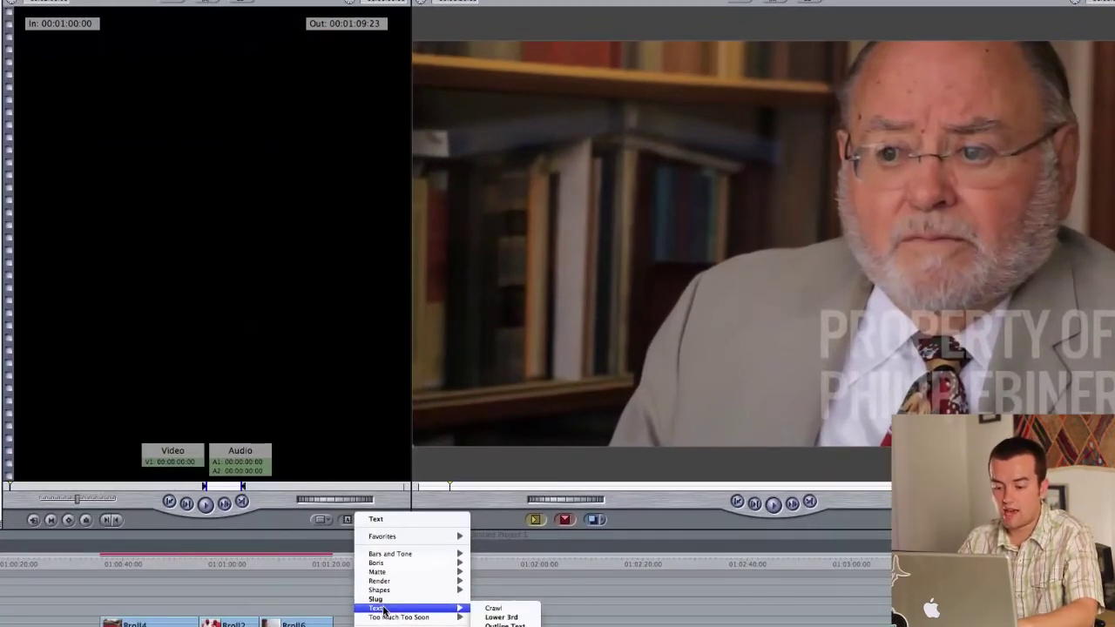
{"action": "left_click", "coordinate": [501, 617]}
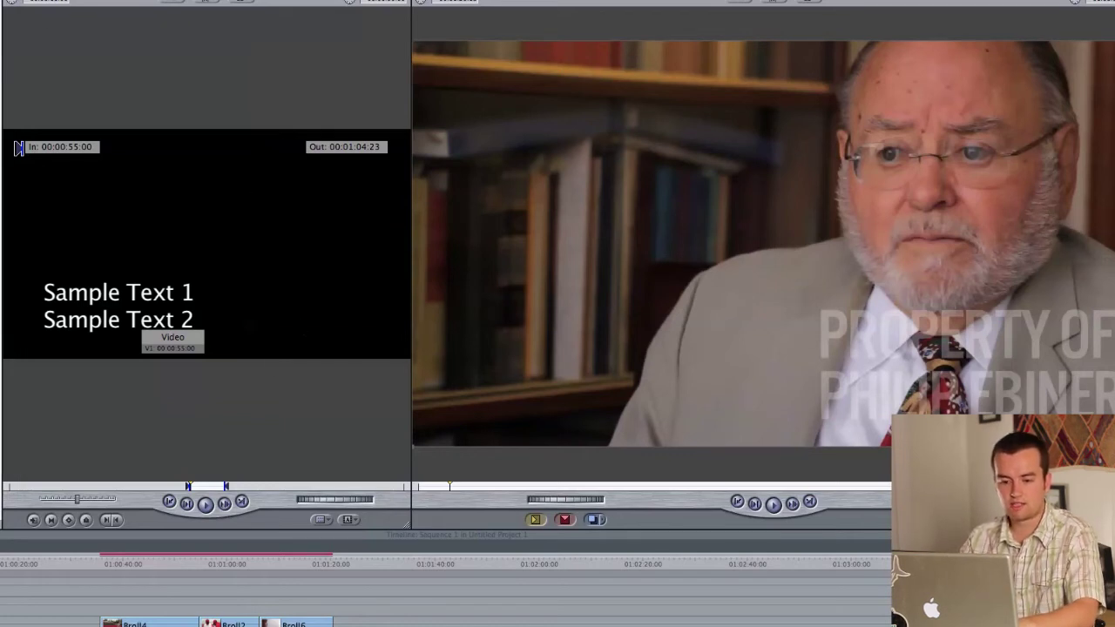
{"action": "left_click", "coordinate": [294, 2]}
{"action": "left_click", "coordinate": [142, 27]}
{"action": "type", "text": "Grandpa"}
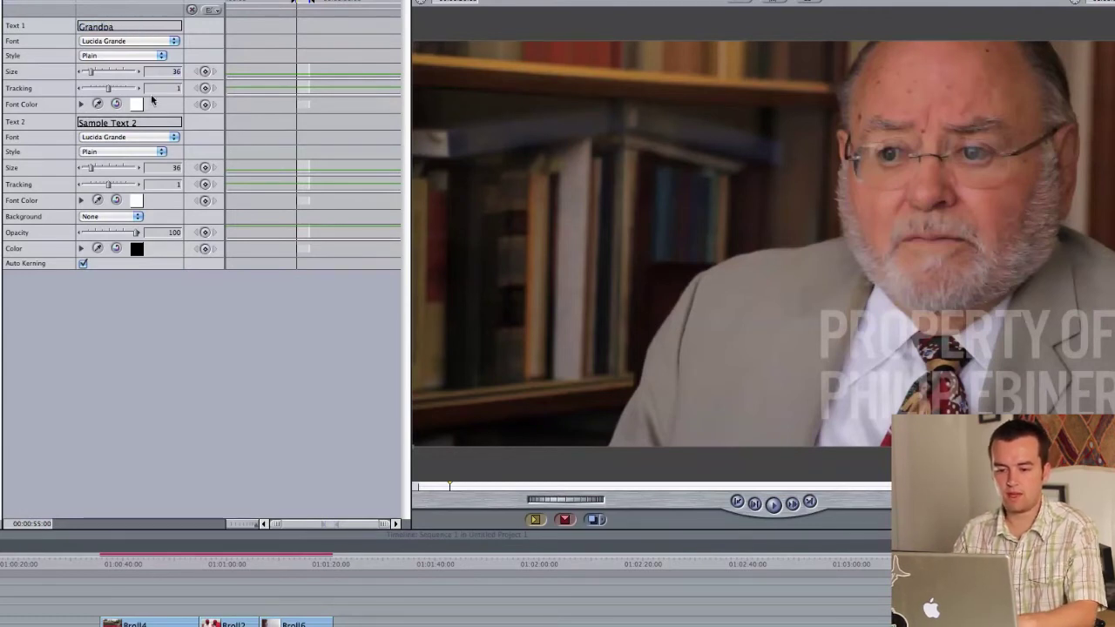
{"action": "left_click", "coordinate": [157, 122]}
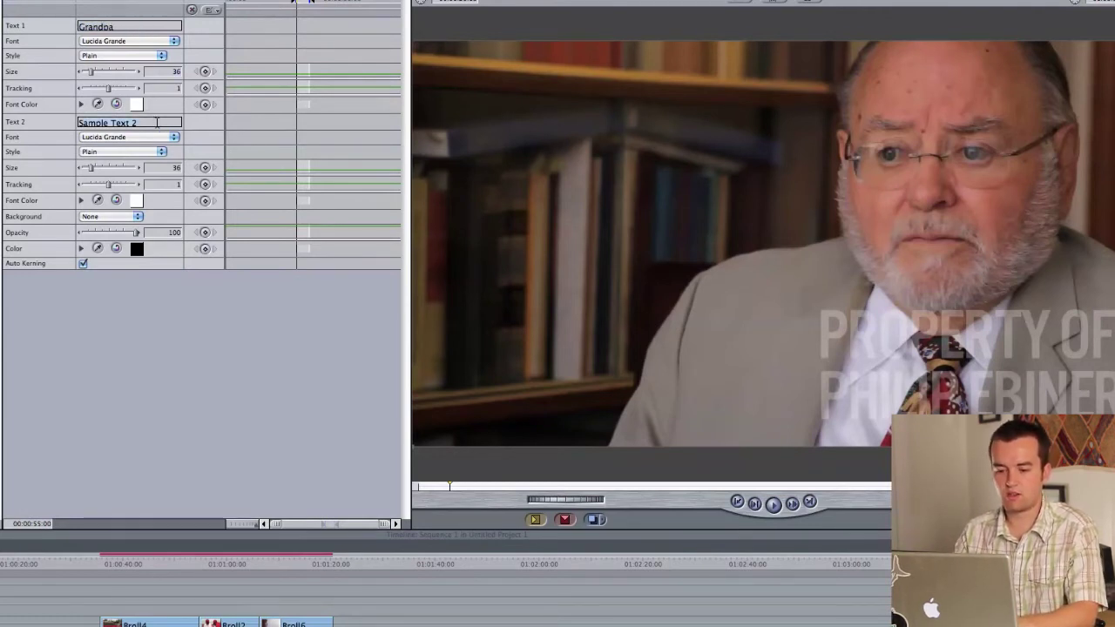
{"action": "type", "text": "My"}
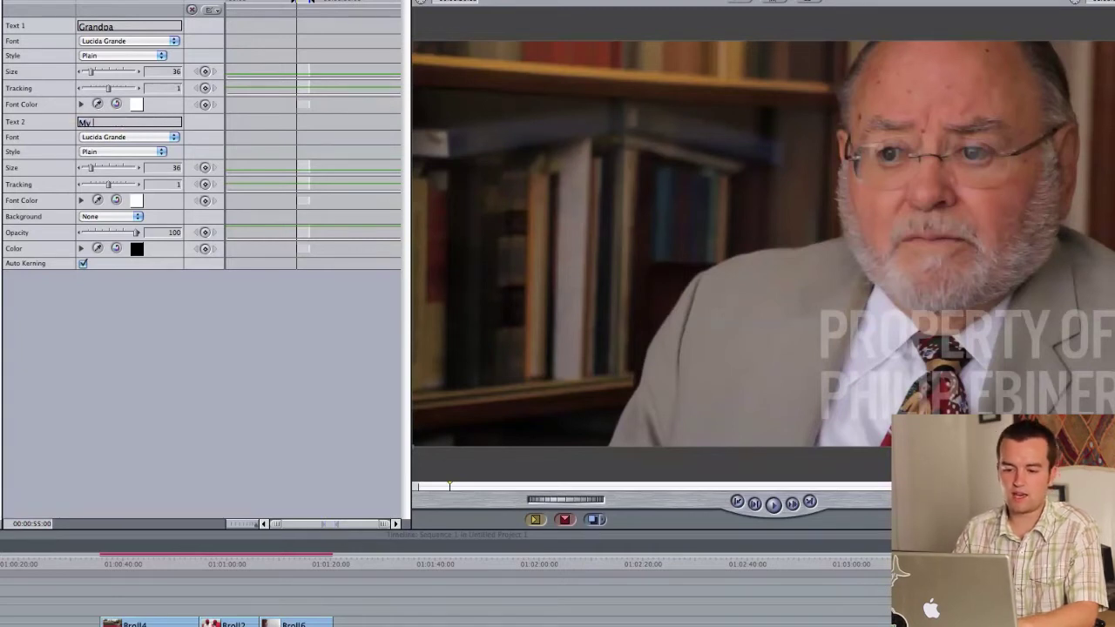
{"action": "type", "text": " dad's dad"}
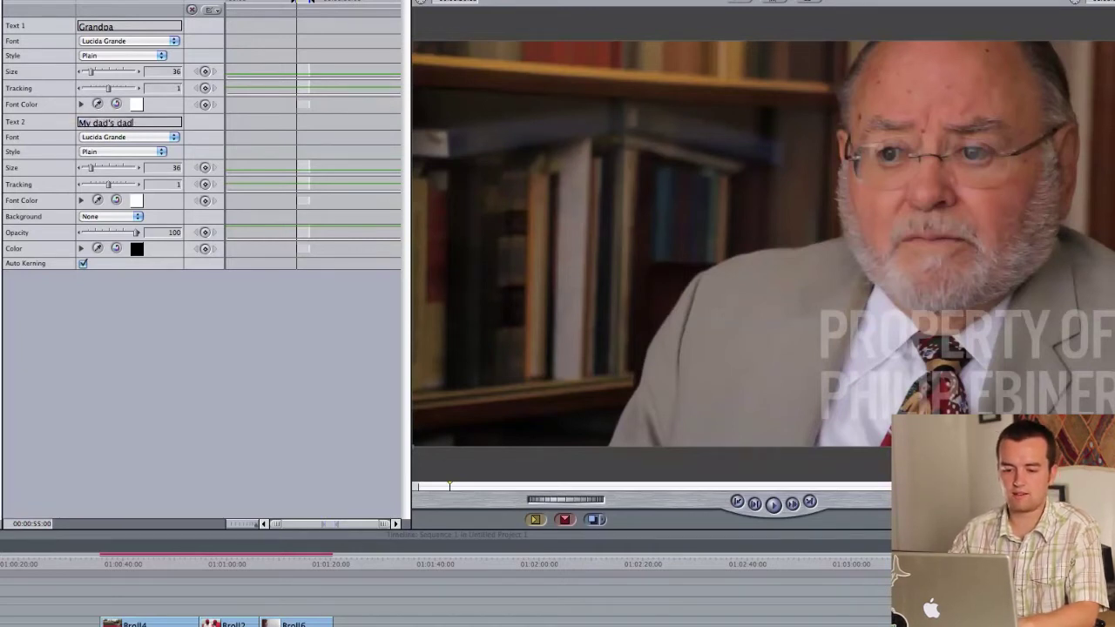
{"action": "key", "text": "Return"}
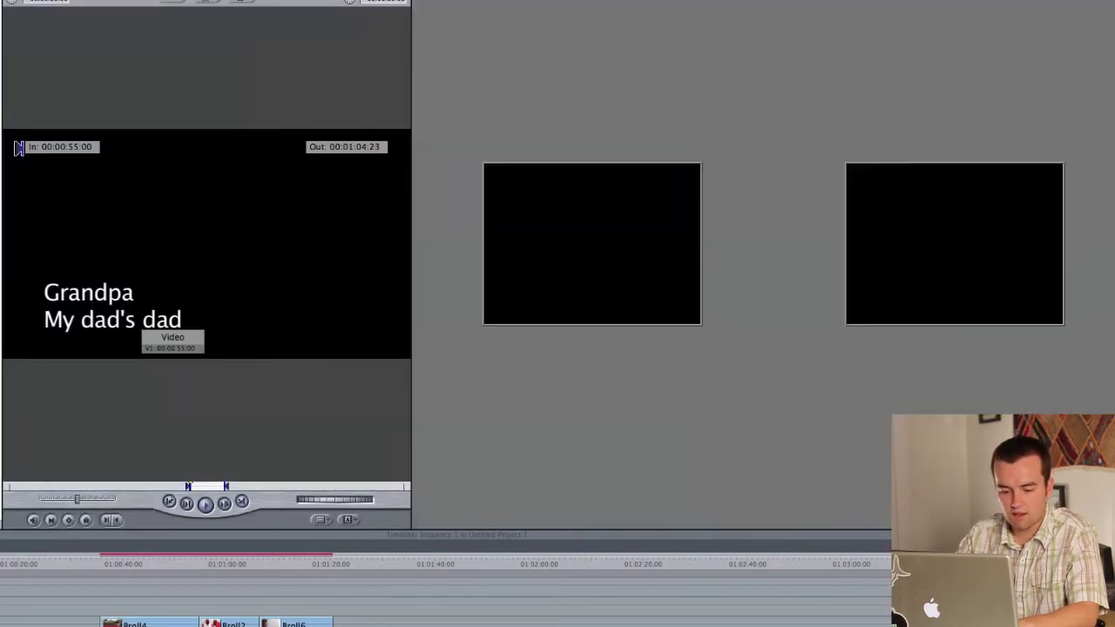
{"action": "left_click_drag", "start_coordinate": [592, 244], "coordinate": [152, 621]}
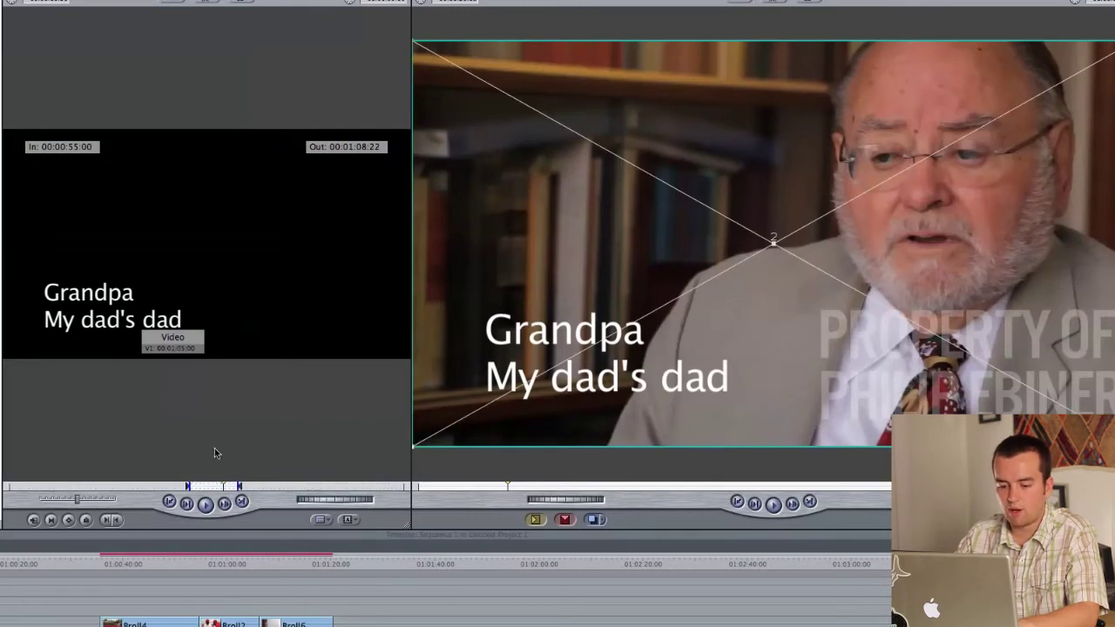
Open the placed title and set the Grandpa line's font to Franklin Gothic
{"action": "left_click", "coordinate": [18, 620]}
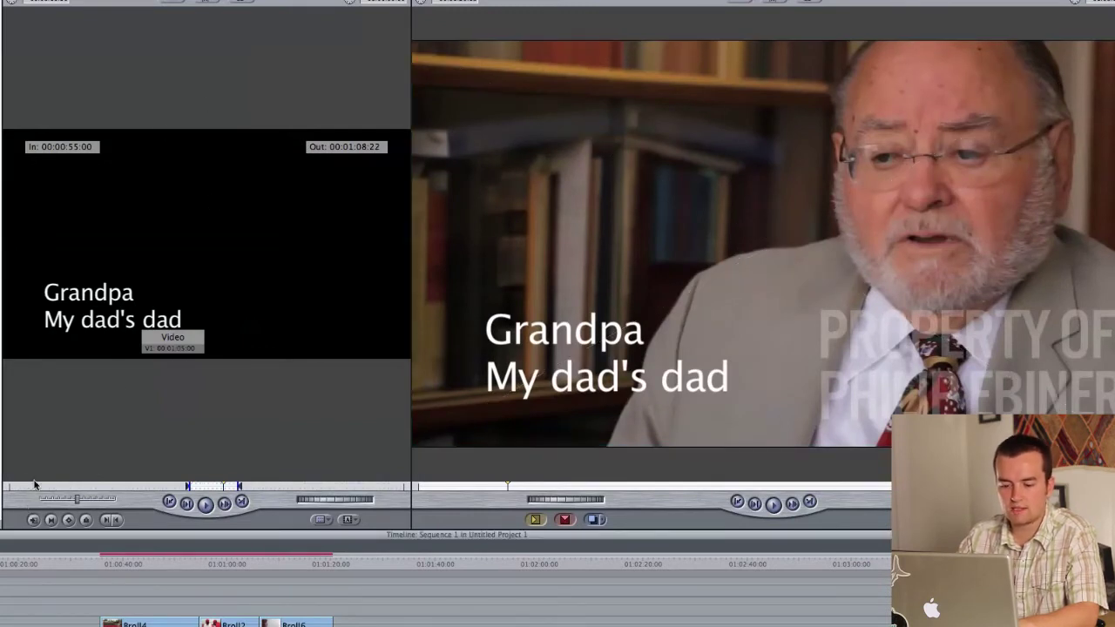
{"action": "key", "text": "super+2"}
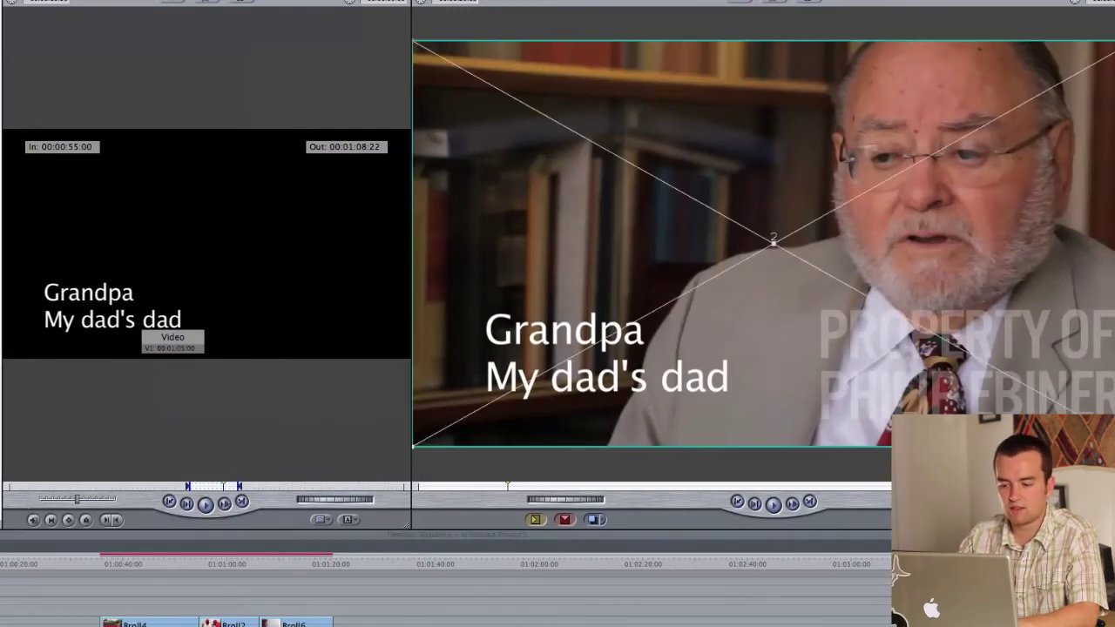
{"action": "left_click", "coordinate": [242, 4]}
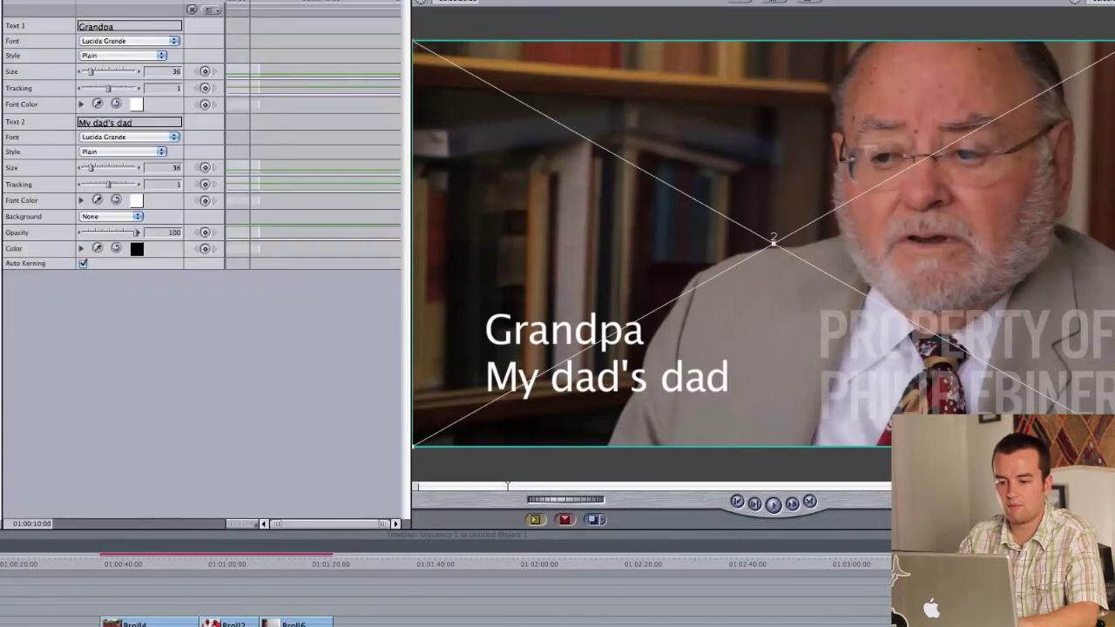
{"action": "left_click", "coordinate": [122, 42]}
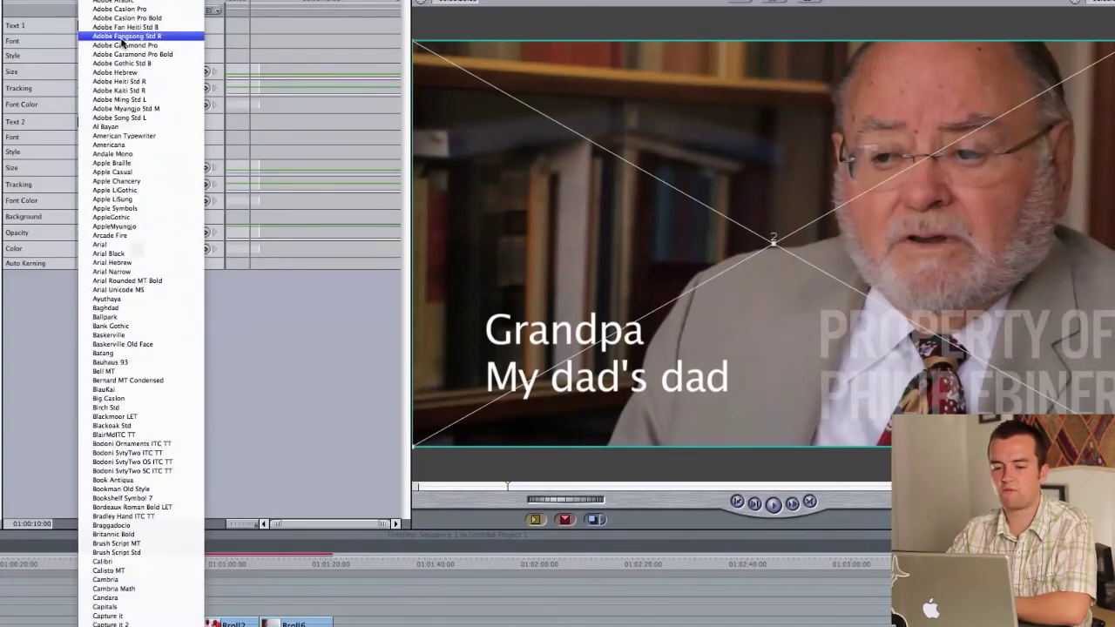
{"action": "scroll", "coordinate": [122, 264], "scroll_direction": "down", "scroll_amount": 15}
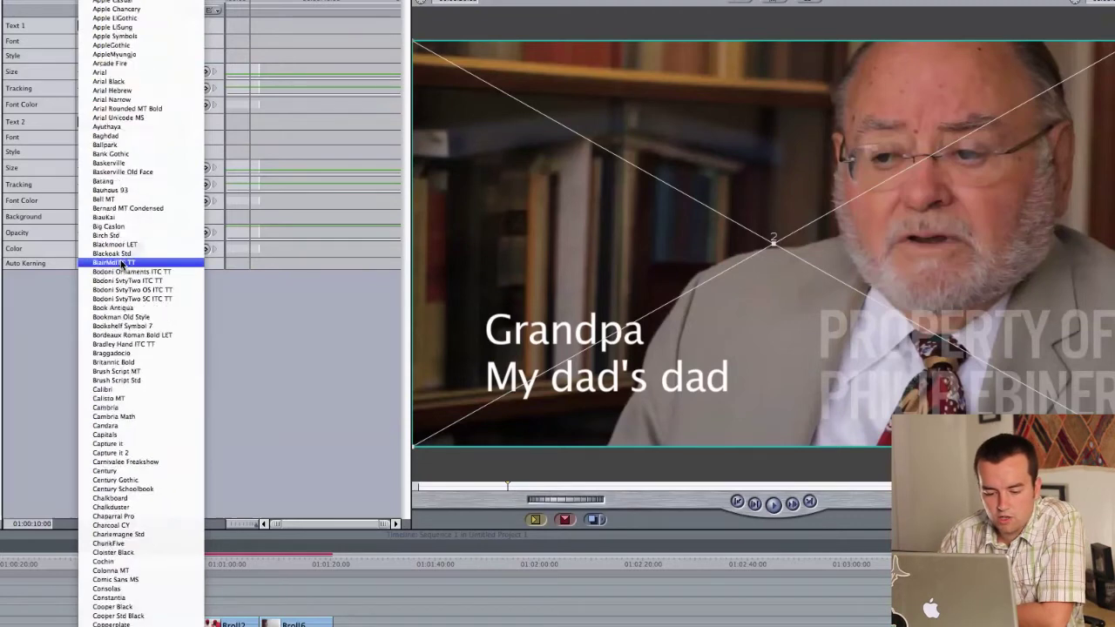
{"action": "scroll", "coordinate": [122, 264], "scroll_direction": "down", "scroll_amount": 10}
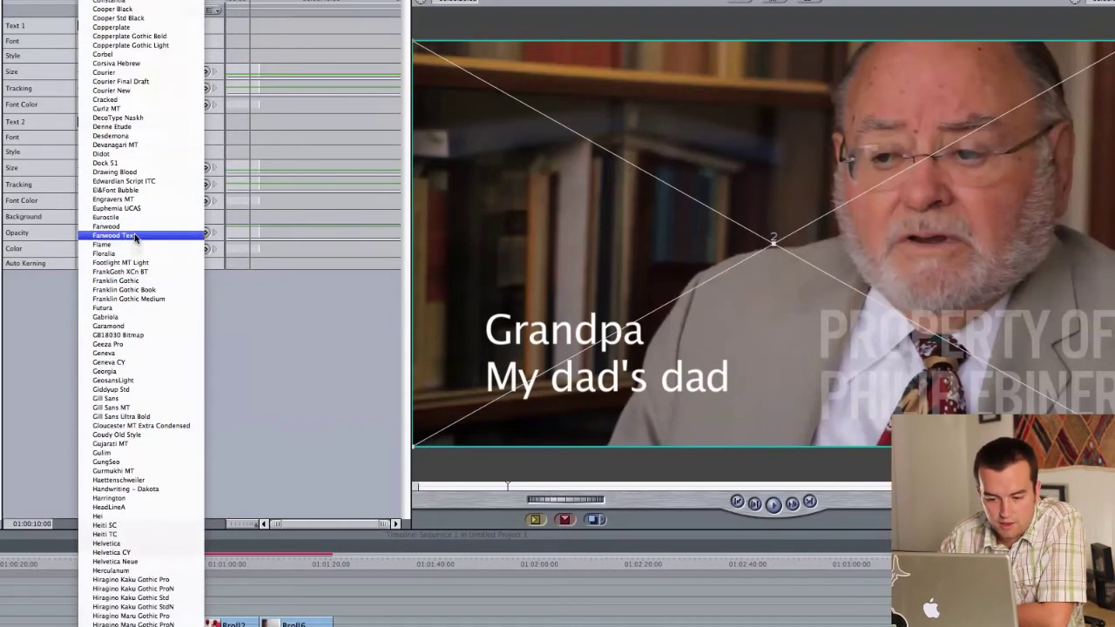
{"action": "left_click", "coordinate": [123, 281]}
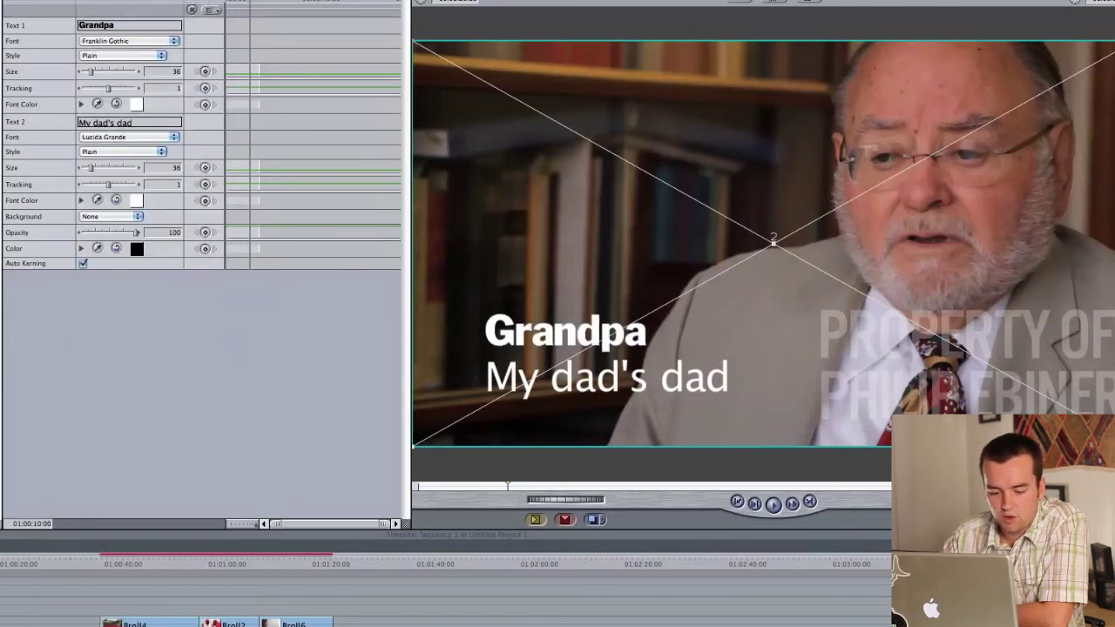
Set the 'My dad's dad' line to Franklin Gothic Medium at size 22
{"action": "left_click", "coordinate": [117, 137]}
{"action": "scroll", "coordinate": [122, 479], "scroll_direction": "down", "scroll_amount": 20}
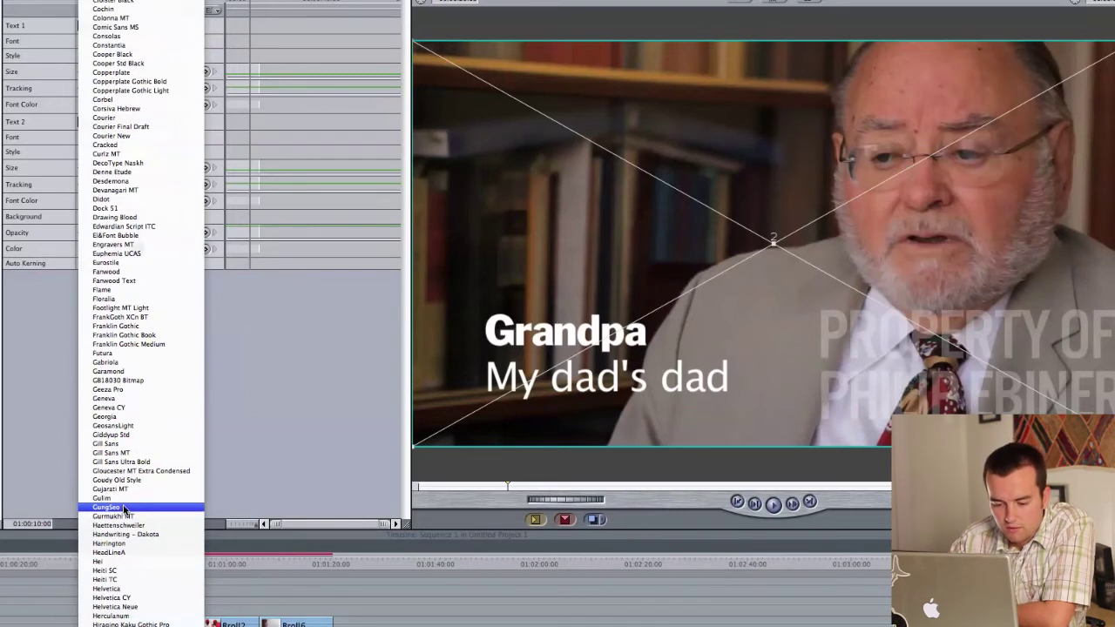
{"action": "left_click", "coordinate": [142, 344]}
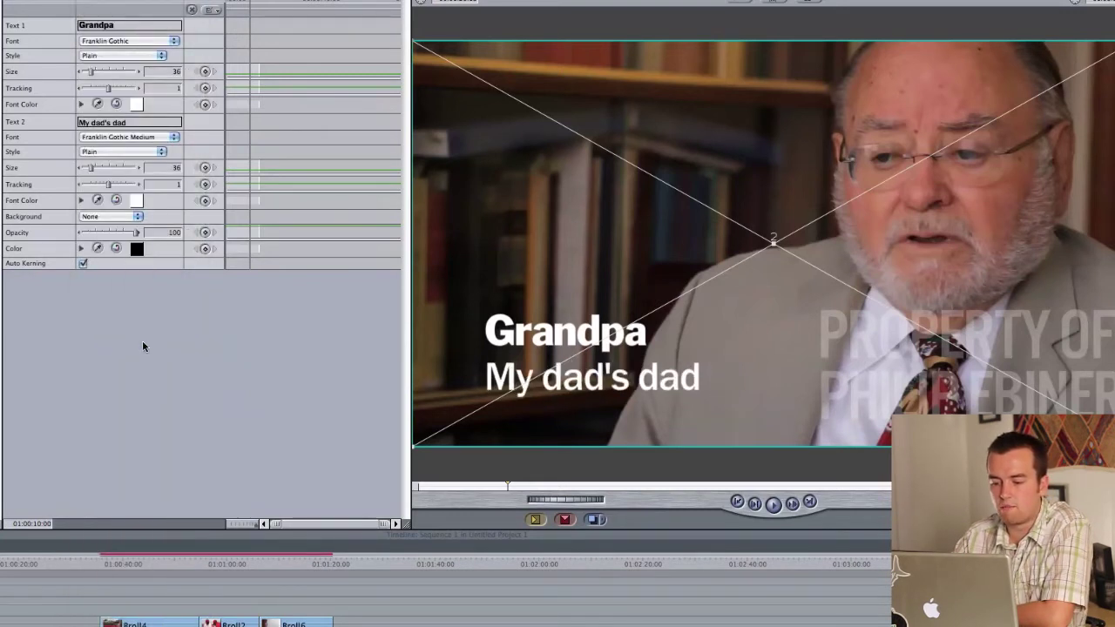
{"action": "left_click", "coordinate": [94, 167]}
{"action": "left_click_drag", "start_coordinate": [93, 168], "coordinate": [86, 171]}
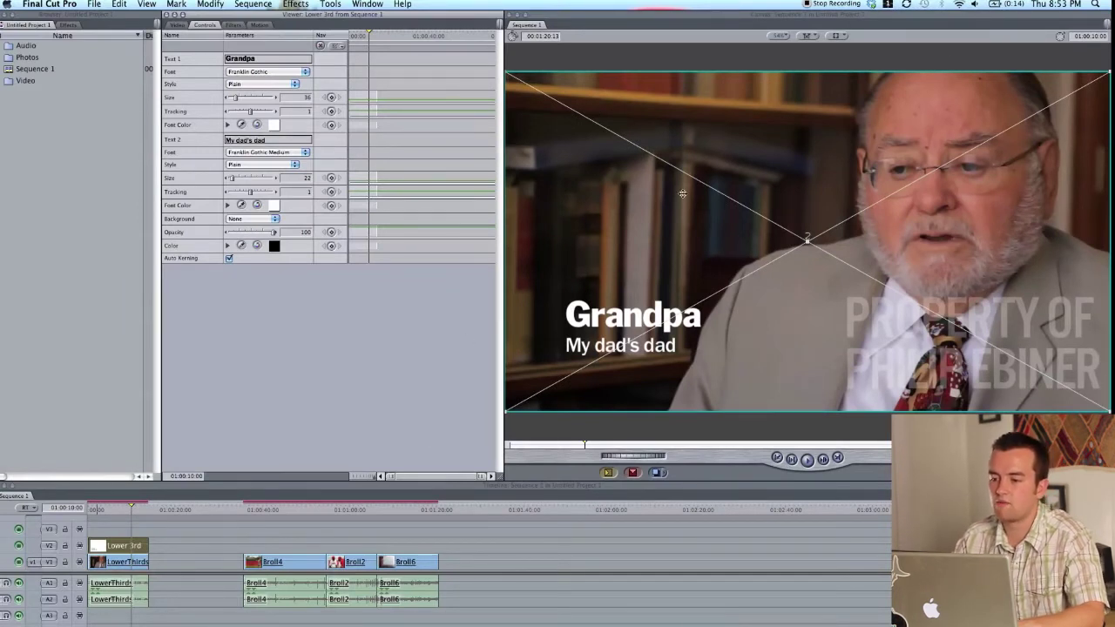
Move the title lower left and enlarge it, keeping it inside the frame
{"action": "left_click_drag", "start_coordinate": [839, 133], "coordinate": [794, 168]}
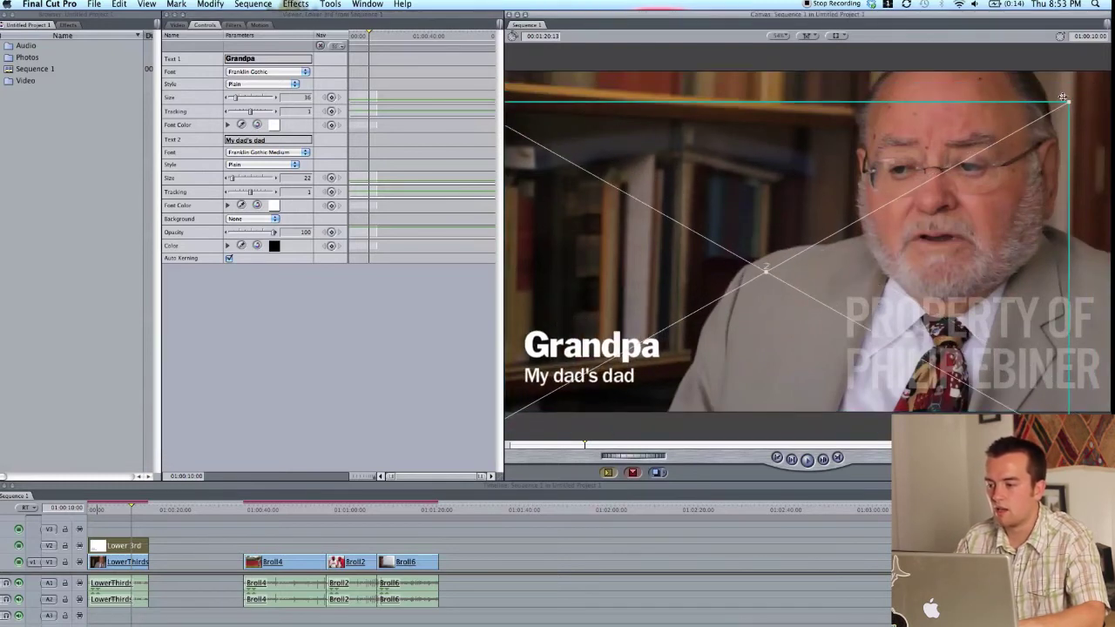
{"action": "left_click_drag", "start_coordinate": [1069, 103], "coordinate": [1113, 70]}
{"action": "left_click_drag", "start_coordinate": [576, 359], "coordinate": [661, 319]}
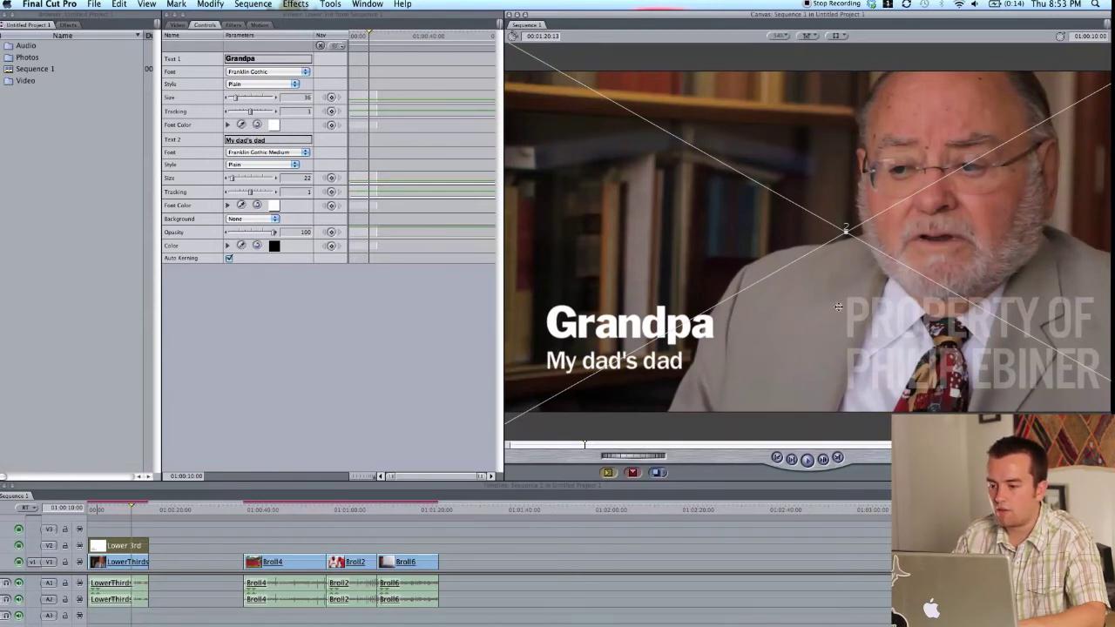
With the canvas zoomed out, enlarge and reposition the title further, then fit the view to the window
{"action": "left_click", "coordinate": [781, 38]}
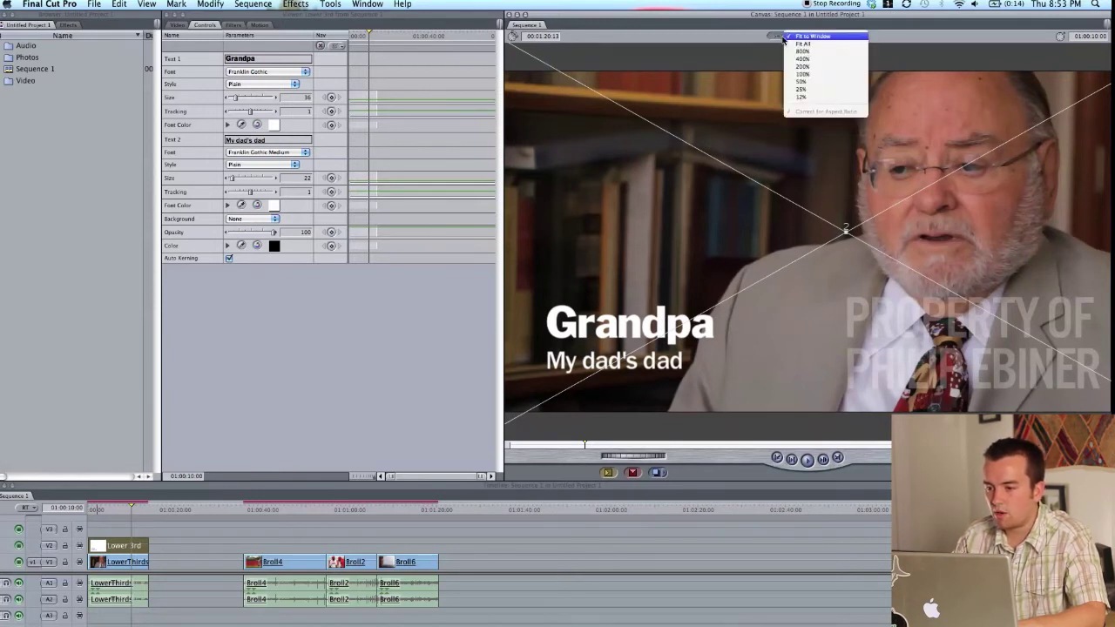
{"action": "left_click", "coordinate": [807, 86]}
{"action": "left_click_drag", "start_coordinate": [998, 139], "coordinate": [1023, 136]}
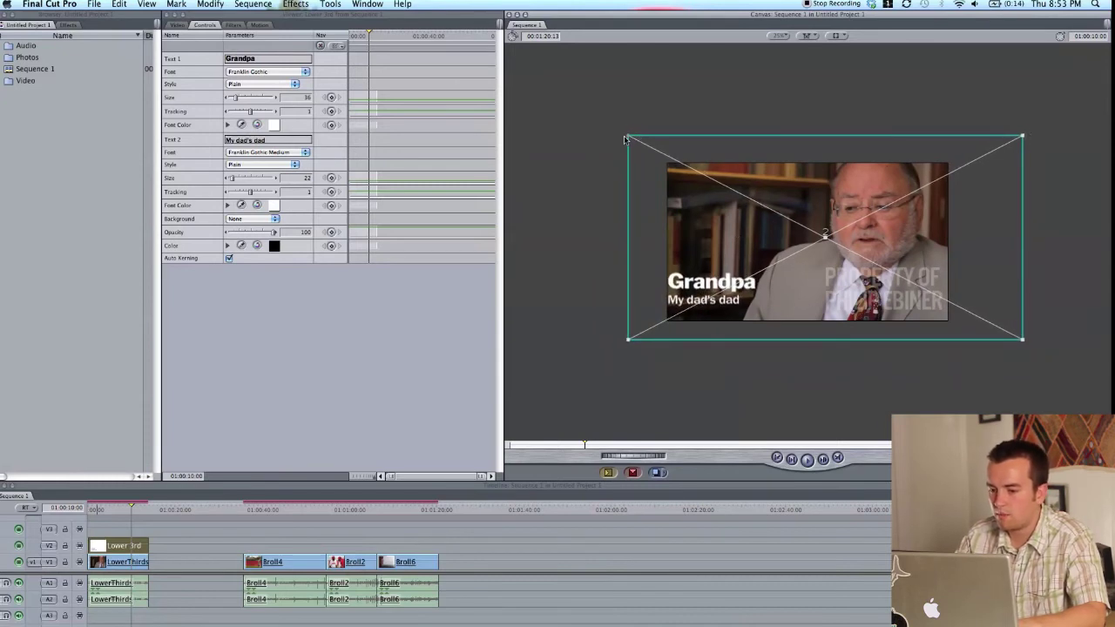
{"action": "left_click_drag", "start_coordinate": [627, 136], "coordinate": [624, 107]}
{"action": "left_click_drag", "start_coordinate": [726, 180], "coordinate": [740, 184]}
{"action": "left_click", "coordinate": [791, 36]}
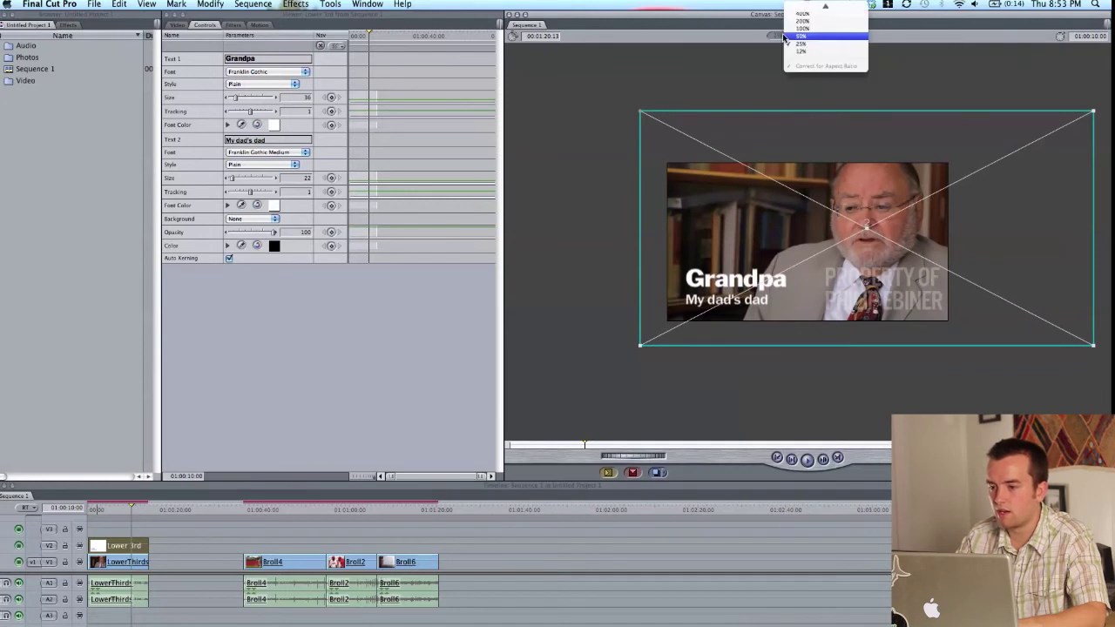
{"action": "left_click", "coordinate": [812, 7]}
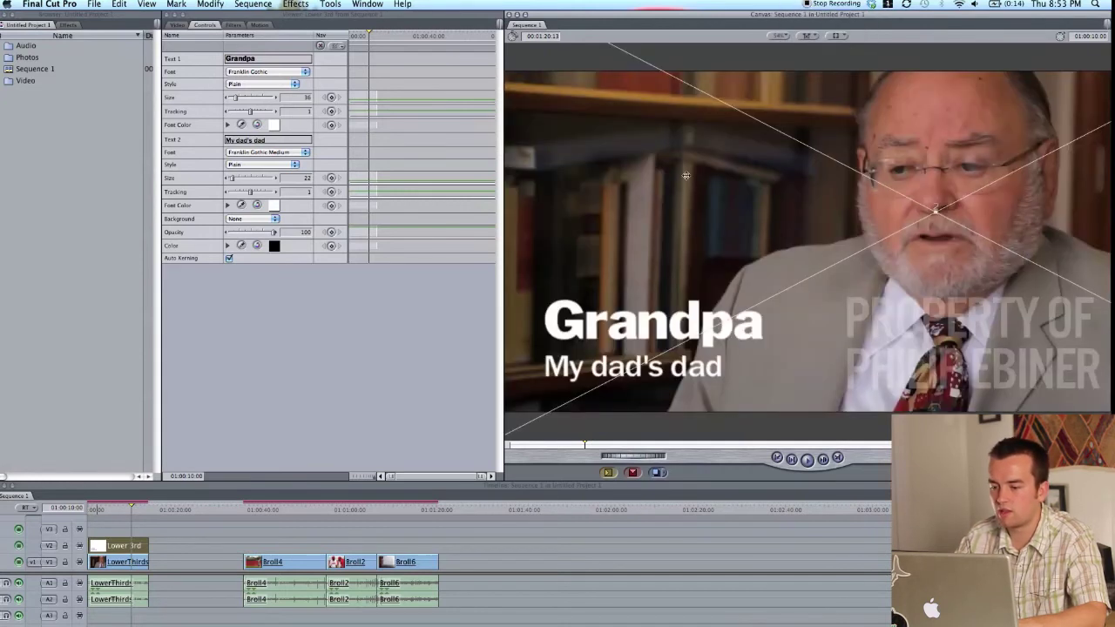
{"action": "left_click", "coordinate": [373, 521]}
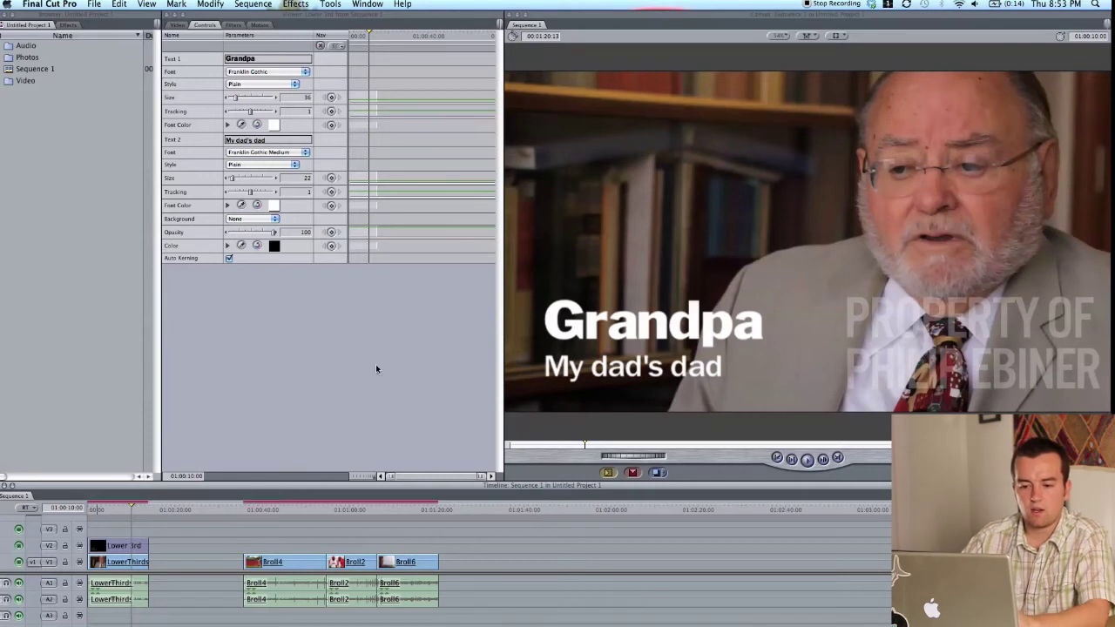
Show the title's Motion settings with Drop Shadow parameters expanded and the shadow left off
{"action": "left_click", "coordinate": [266, 26]}
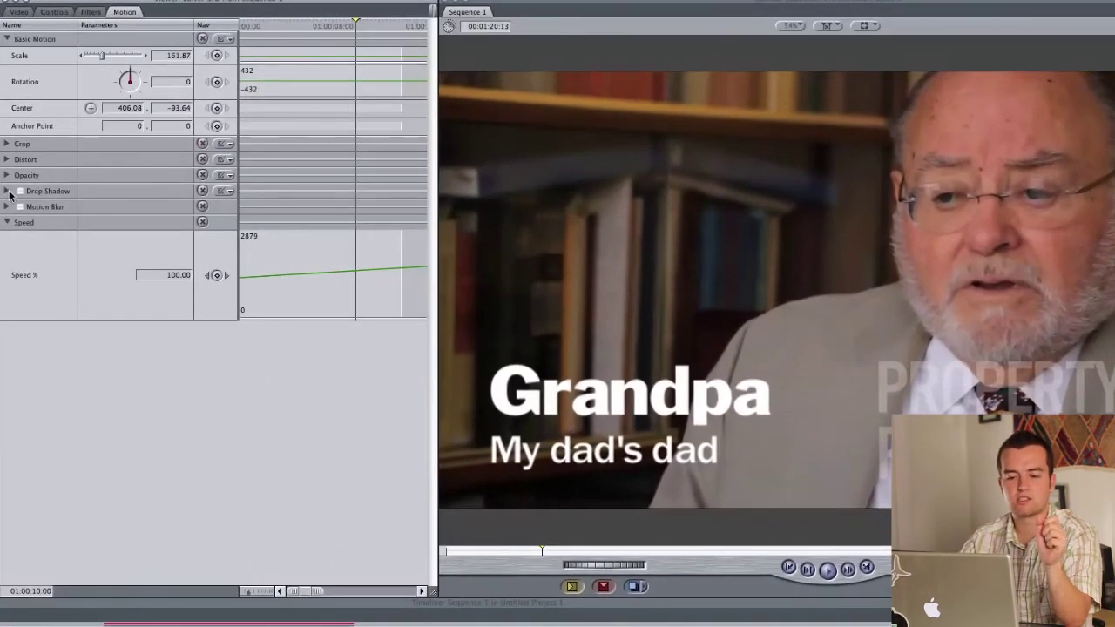
{"action": "left_click", "coordinate": [20, 190]}
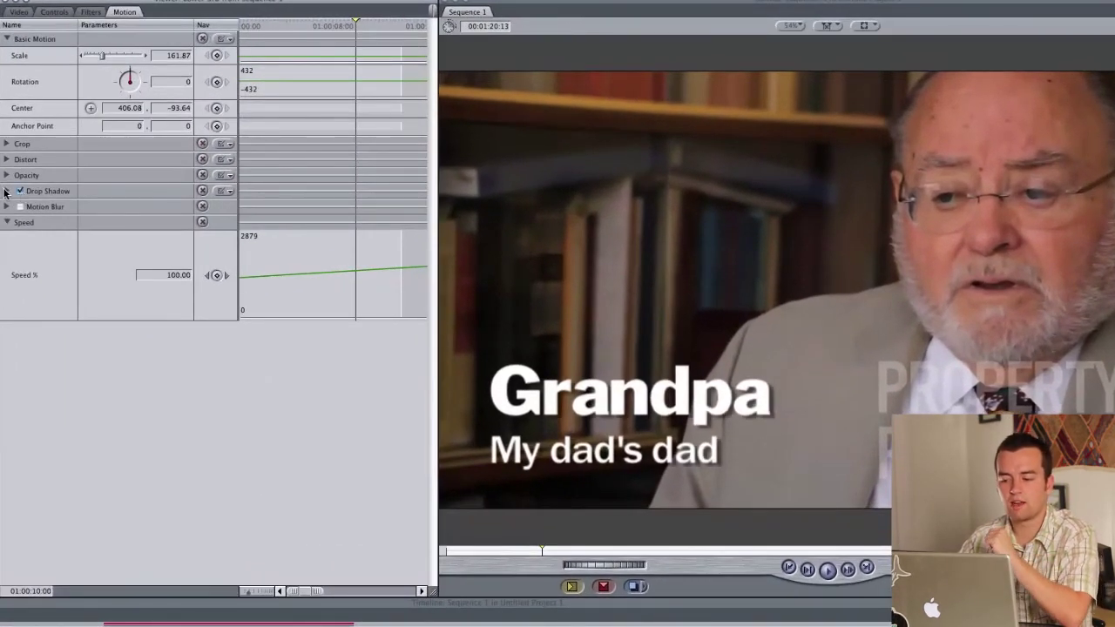
{"action": "left_click", "coordinate": [7, 191]}
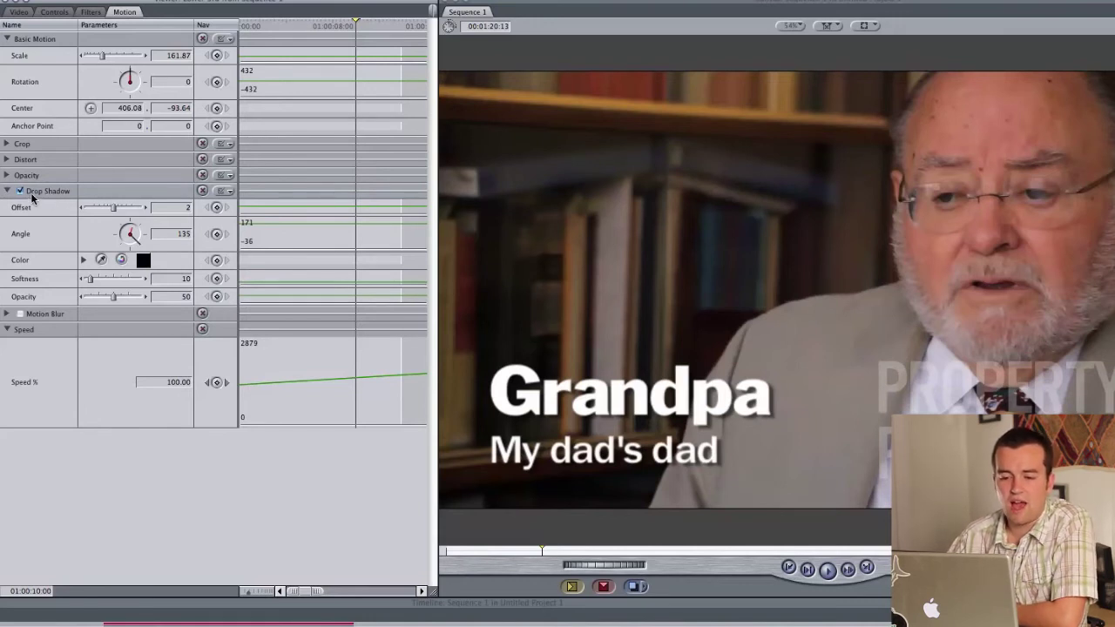
{"action": "left_click", "coordinate": [20, 191]}
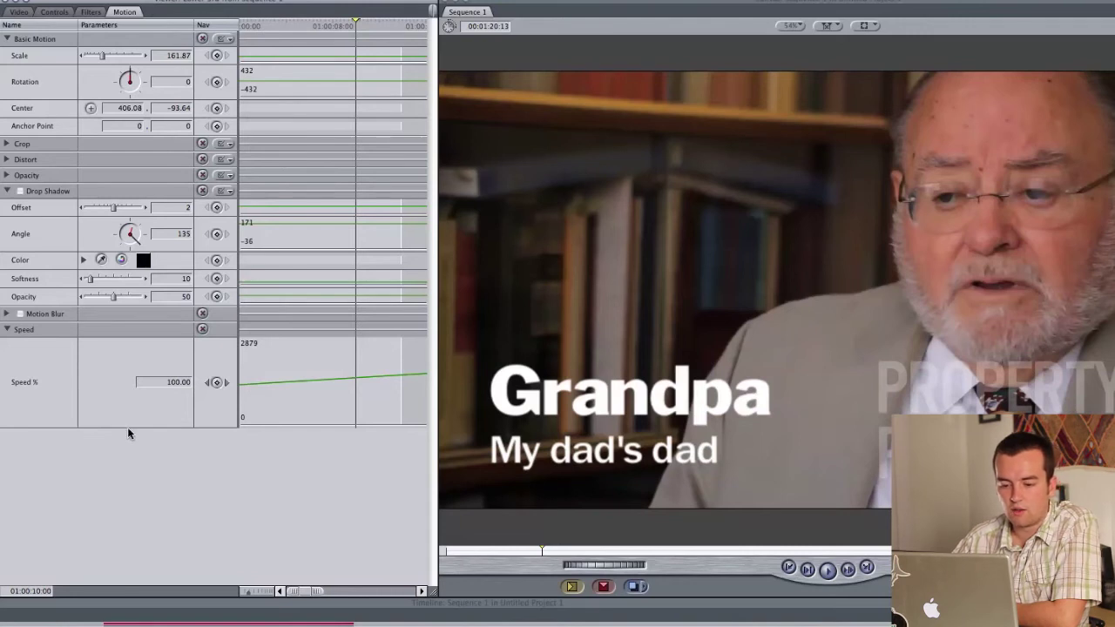
Turn the drop shadow on with offset 1.3 and opacity 25, toggling it to compare
{"action": "left_click", "coordinate": [8, 191]}
{"action": "left_click", "coordinate": [8, 191]}
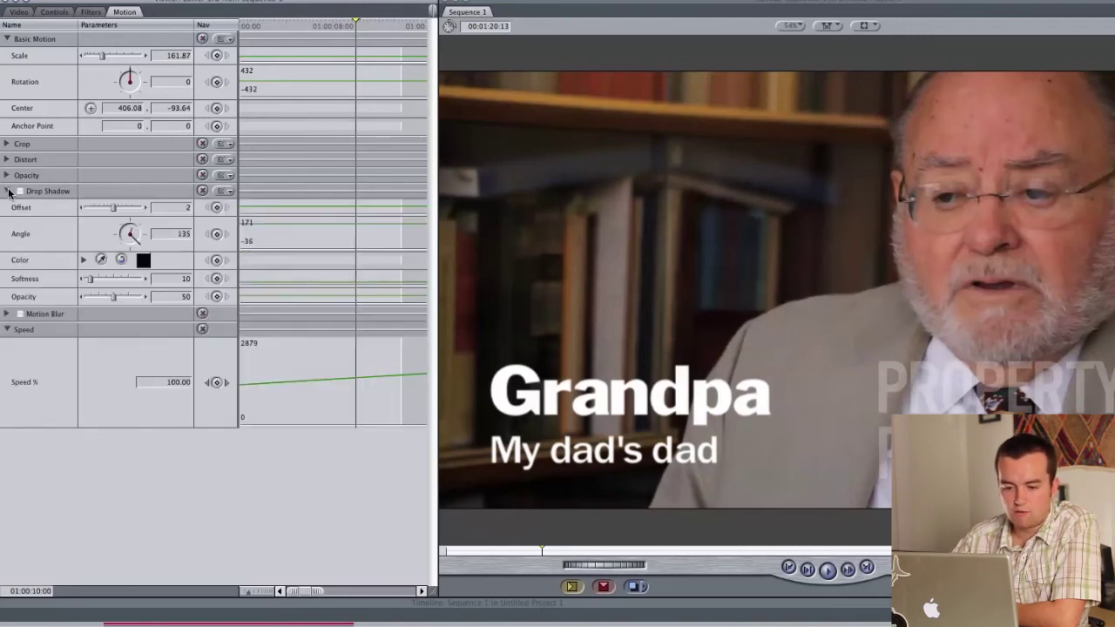
{"action": "left_click", "coordinate": [20, 191]}
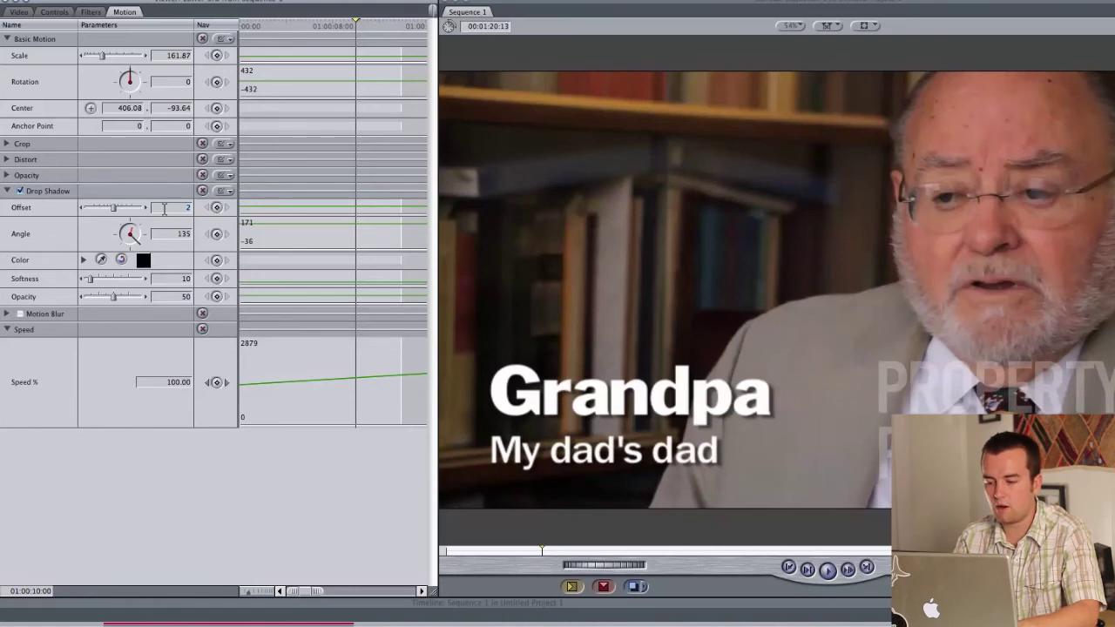
{"action": "type", "text": ".5"}
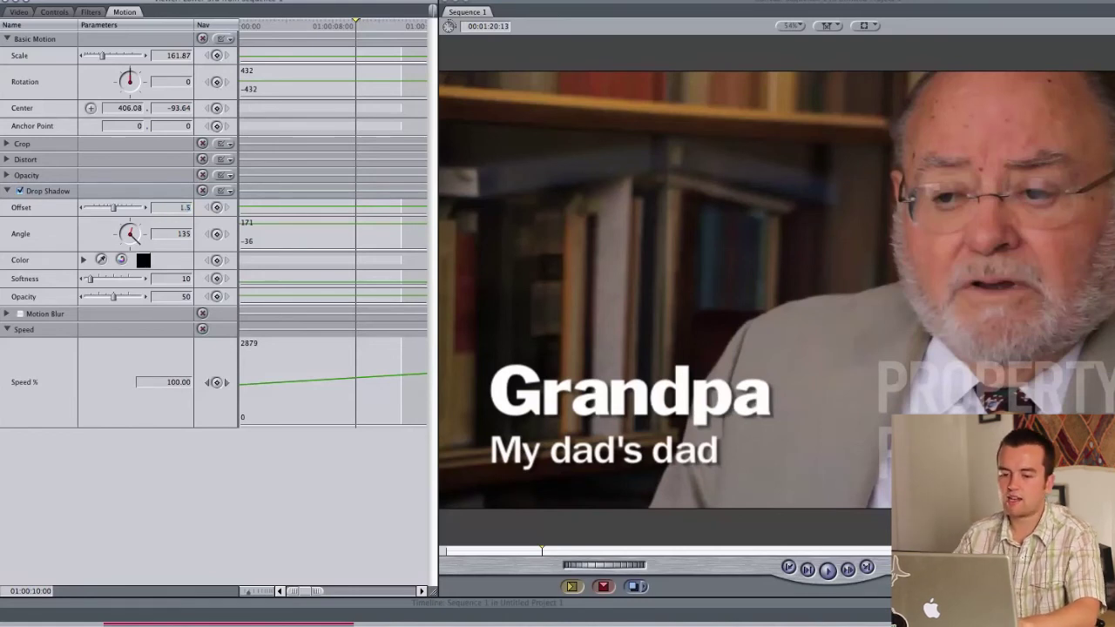
{"action": "key", "text": "BackSpace"}
{"action": "key", "text": "BackSpace"}
{"action": "type", "text": ".3"}
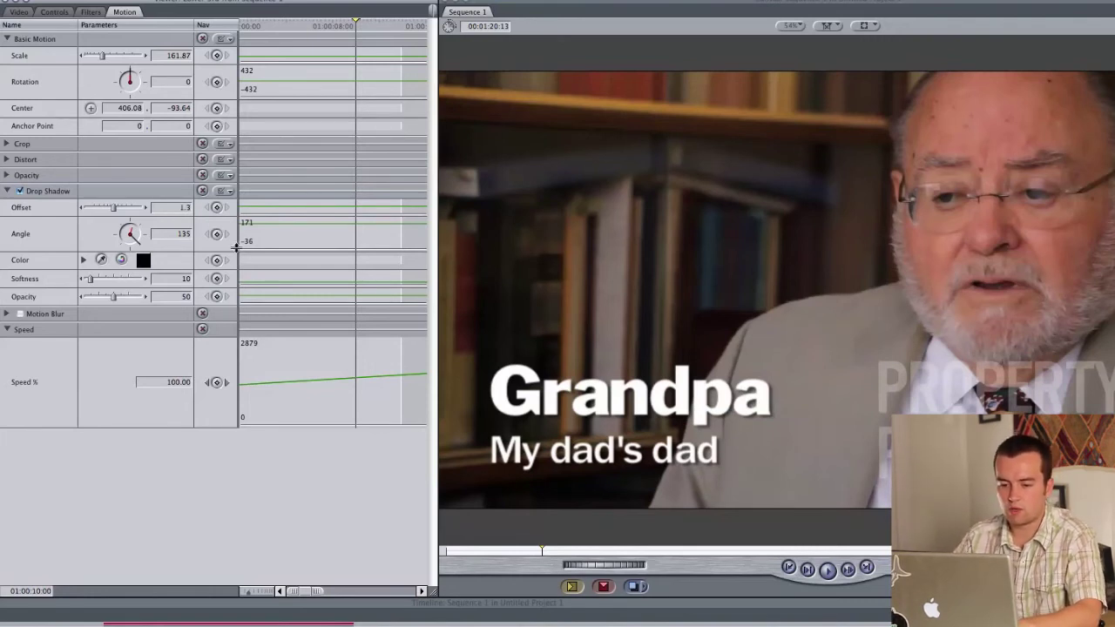
{"action": "left_click", "coordinate": [164, 299]}
{"action": "type", "text": "25"}
{"action": "key", "text": "Return"}
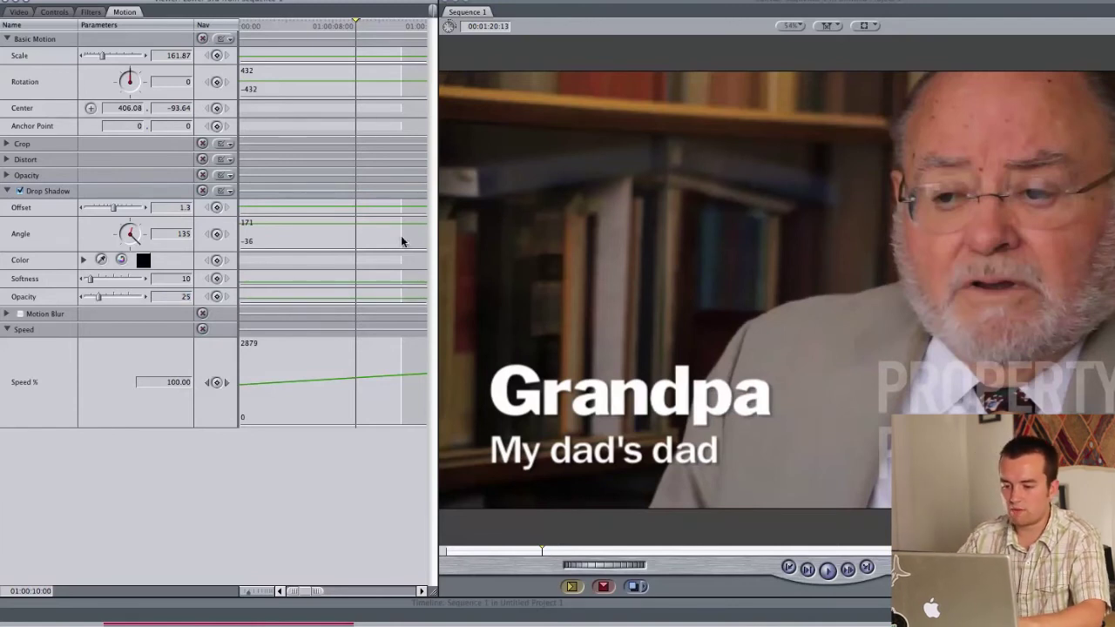
{"action": "left_click", "coordinate": [20, 192]}
{"action": "left_click", "coordinate": [19, 192]}
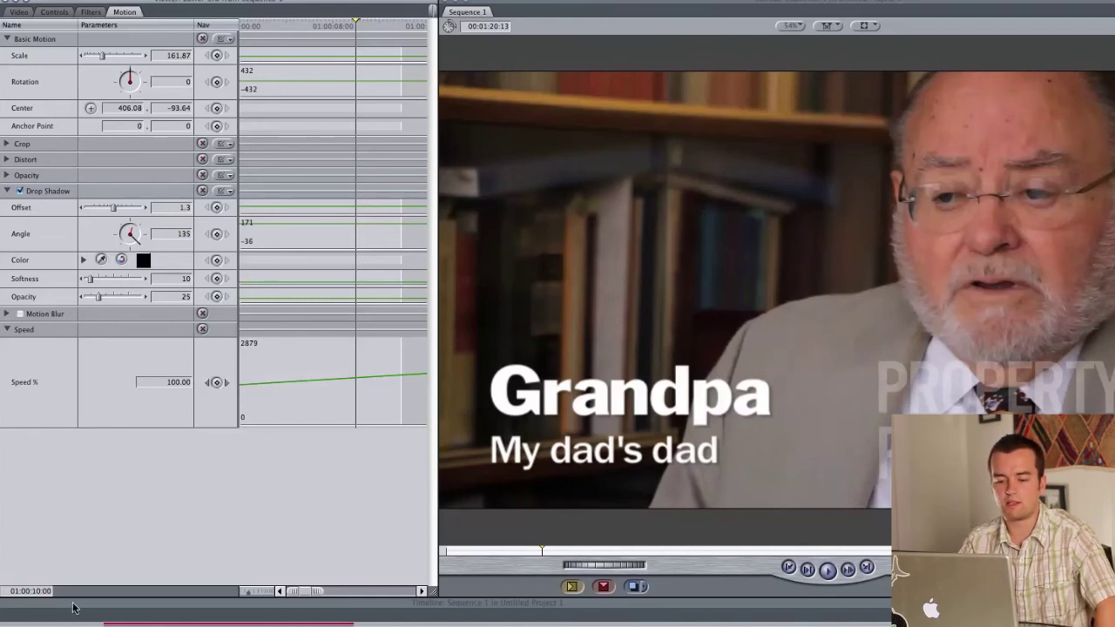
{"action": "key", "text": "super+3"}
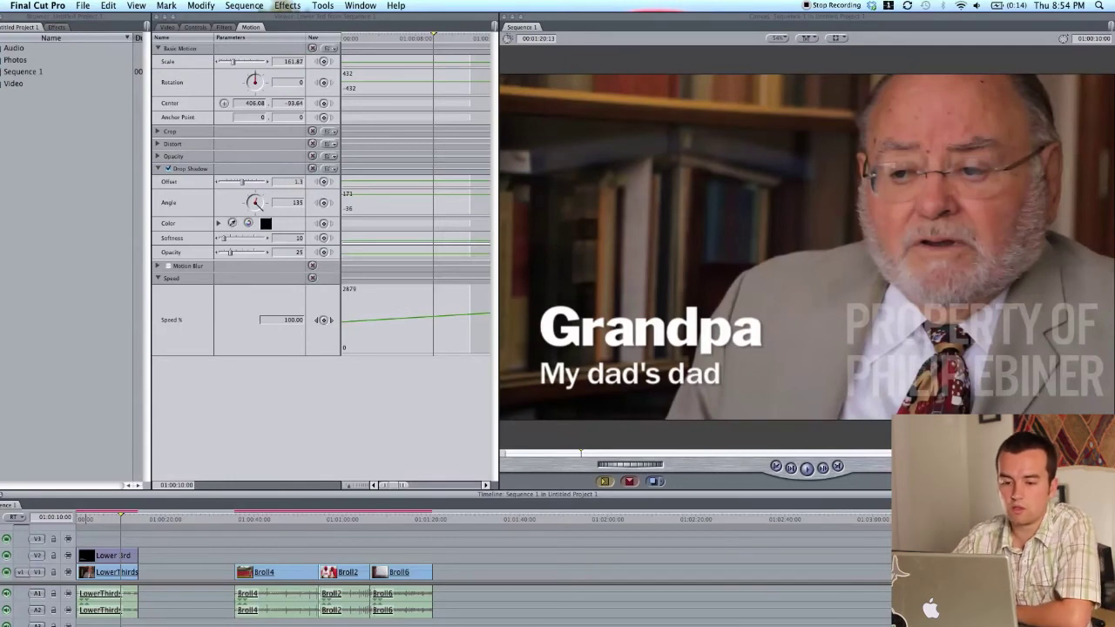
Open the viewer's generator list and close it without choosing anything
{"action": "key", "text": "Return"}
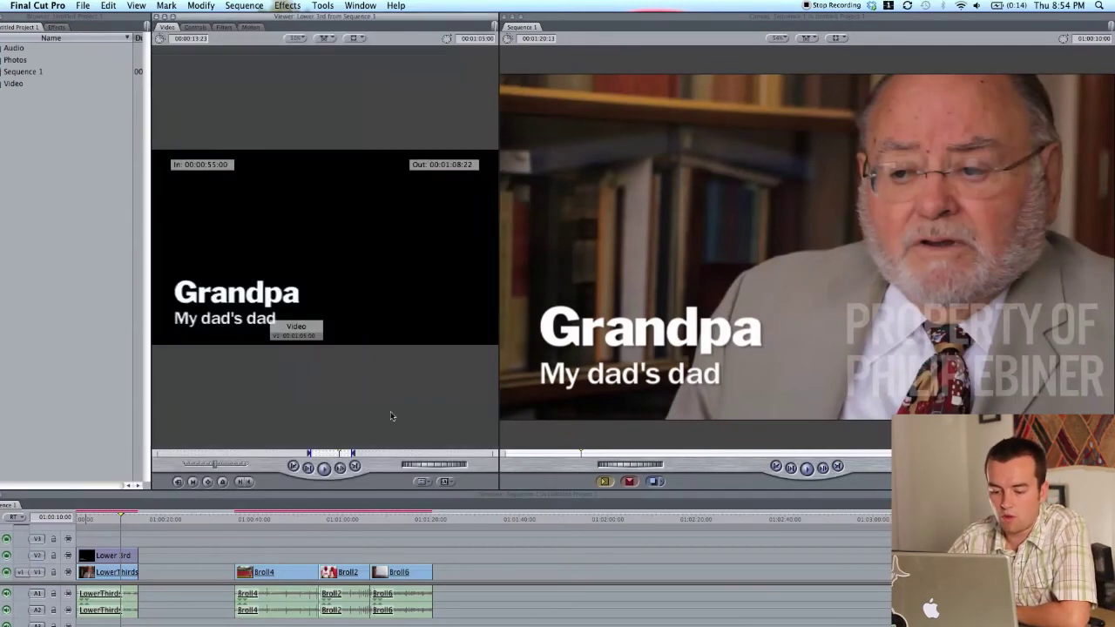
{"action": "left_click", "coordinate": [445, 482]}
{"action": "mouse_move", "coordinate": [514, 556]}
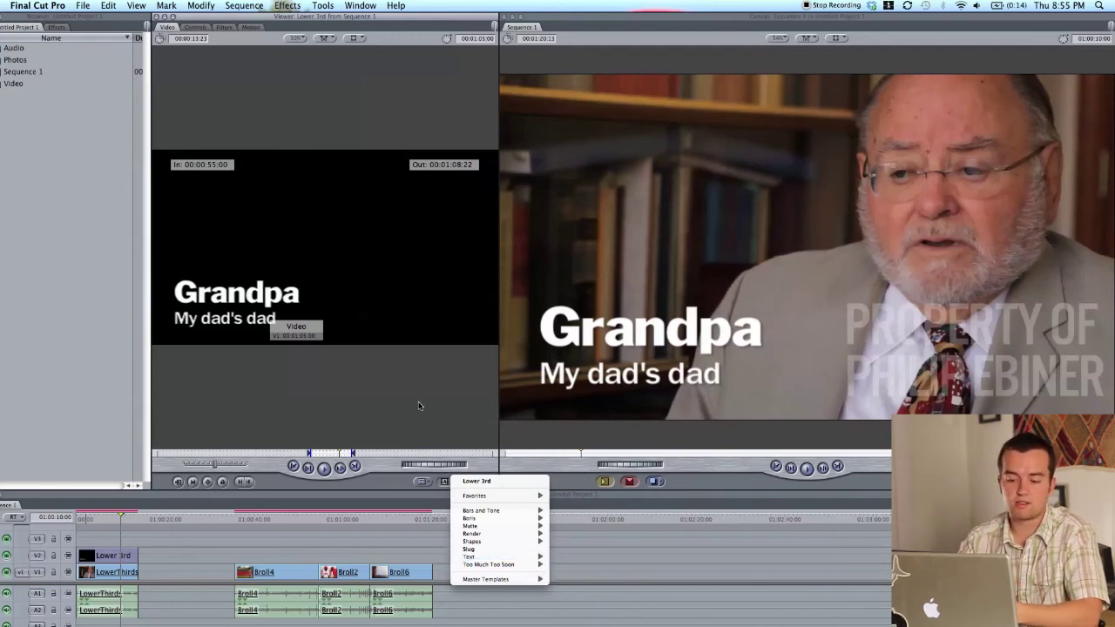
{"action": "left_click", "coordinate": [158, 556]}
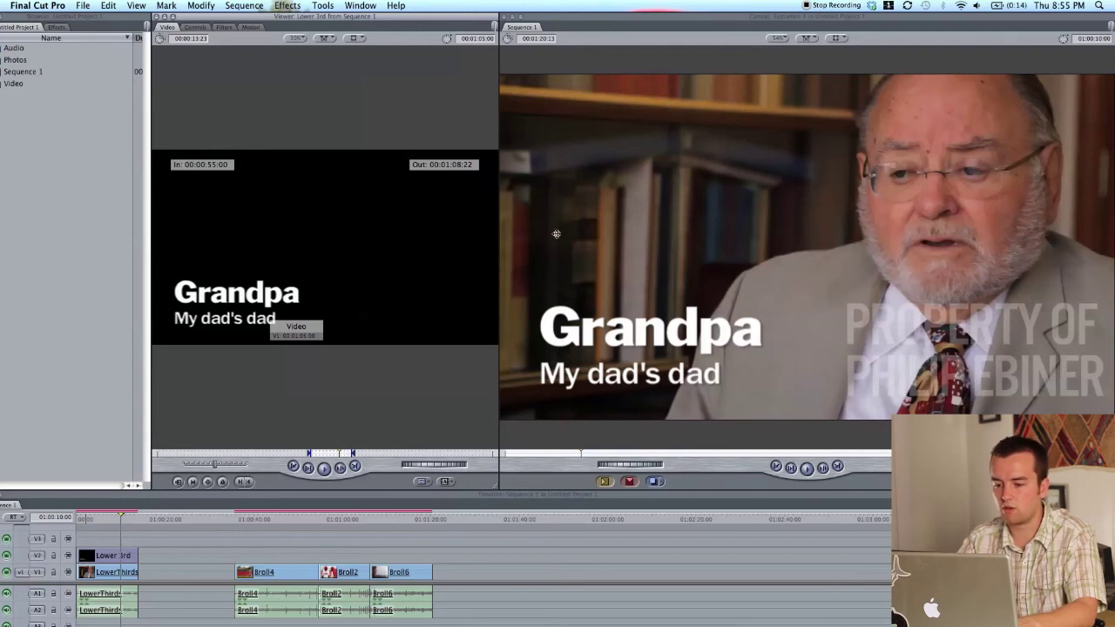
Nudge the title up and right, then return it to its lower-left position
{"action": "left_click", "coordinate": [98, 555]}
{"action": "left_click_drag", "start_coordinate": [635, 283], "coordinate": [675, 110]}
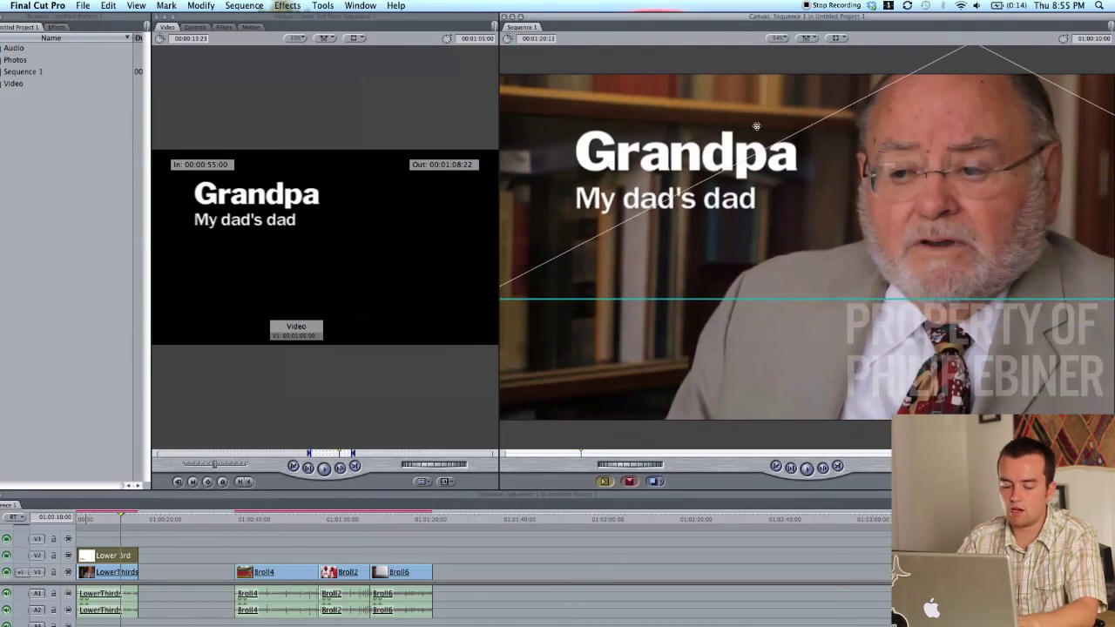
{"action": "left_click_drag", "start_coordinate": [756, 126], "coordinate": [721, 303]}
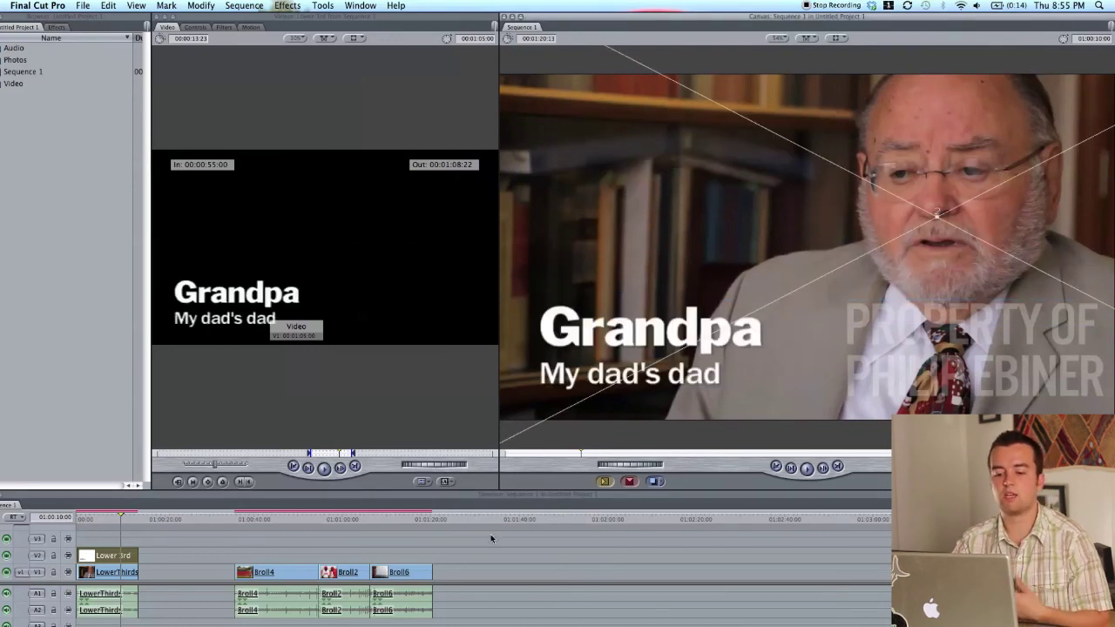
{"action": "left_click", "coordinate": [460, 581]}
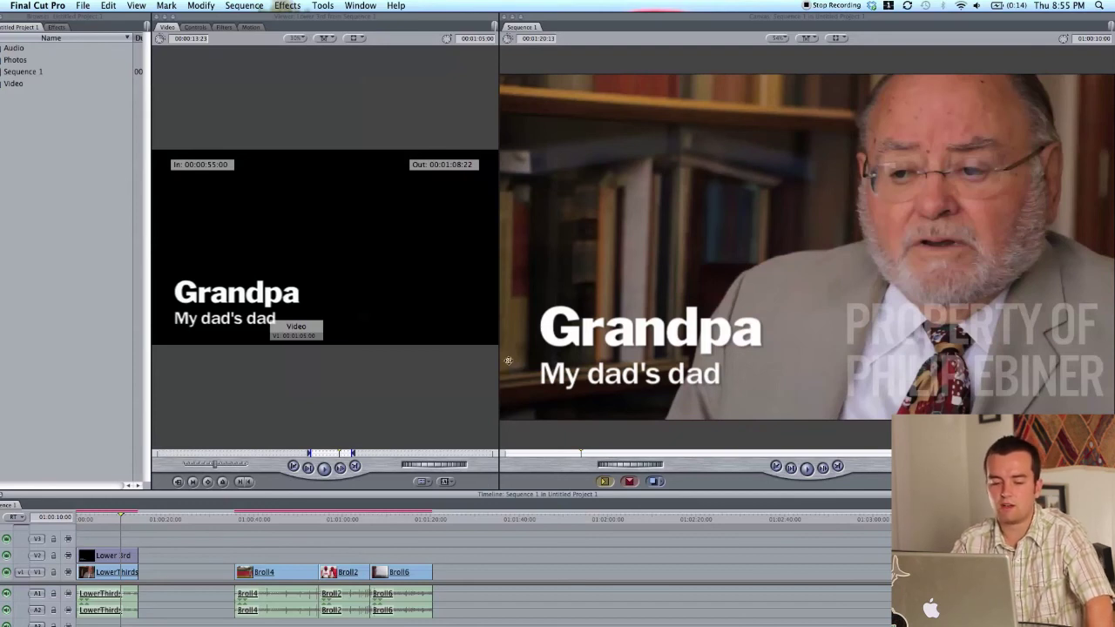
Open the Lower 3rd clip on V2 and show its text settings
{"action": "left_click", "coordinate": [127, 557]}
{"action": "double_click", "coordinate": [126, 558]}
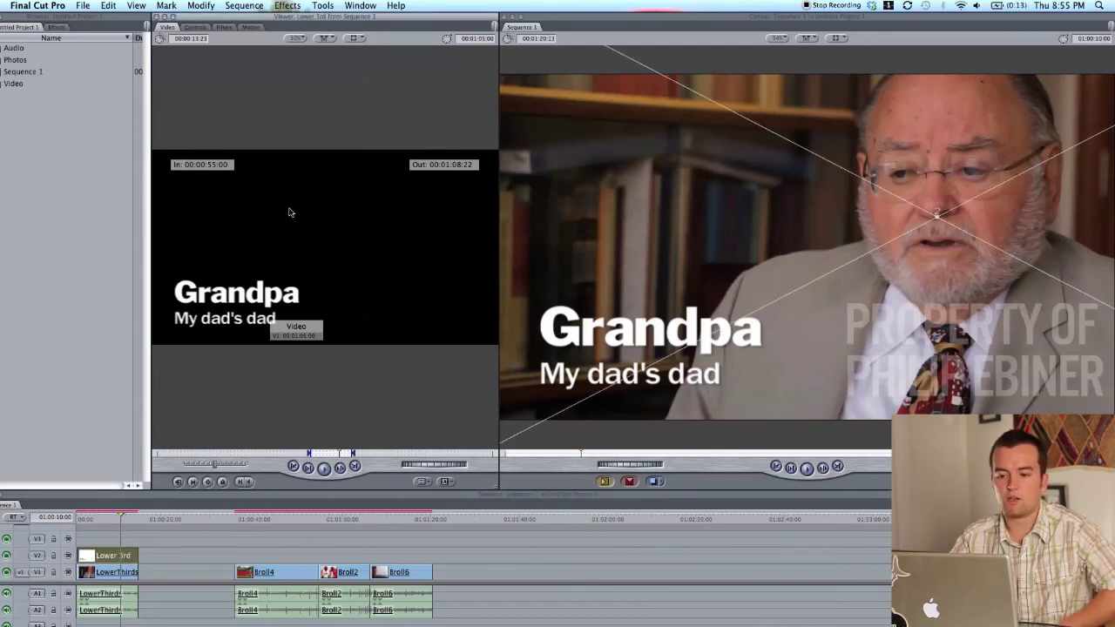
{"action": "left_click", "coordinate": [207, 29]}
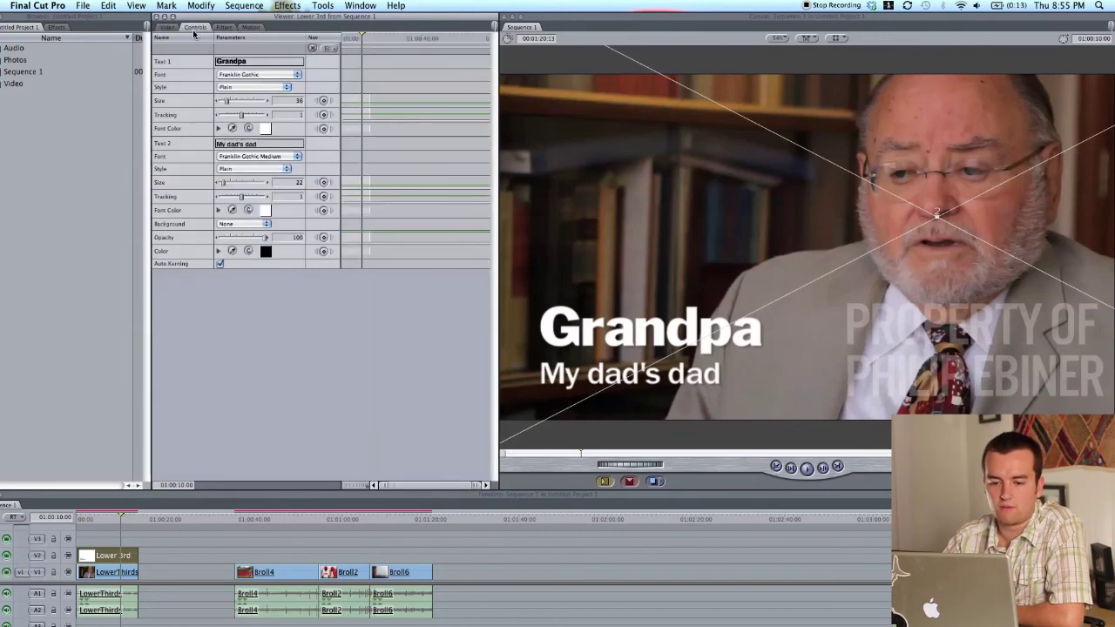